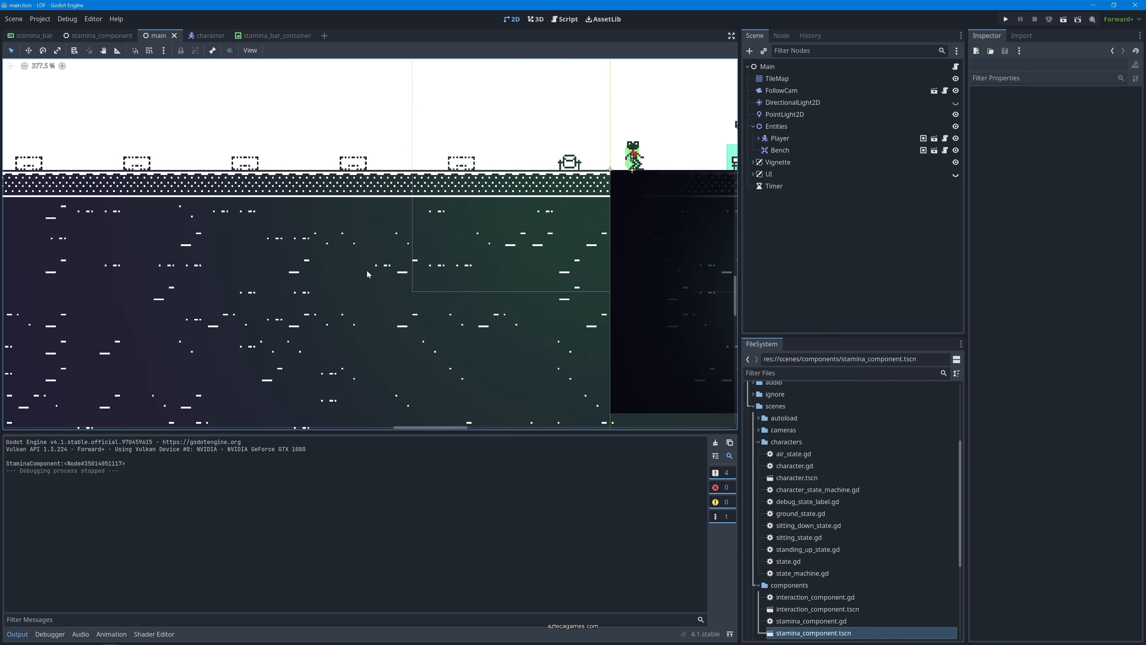
middle_drag(379, 264, 339, 328)
mouse_move(428, 314)
middle_down()
mouse_move(319, 314)
mouse_move(366, 320)
mouse_move(502, 250)
middle_up()
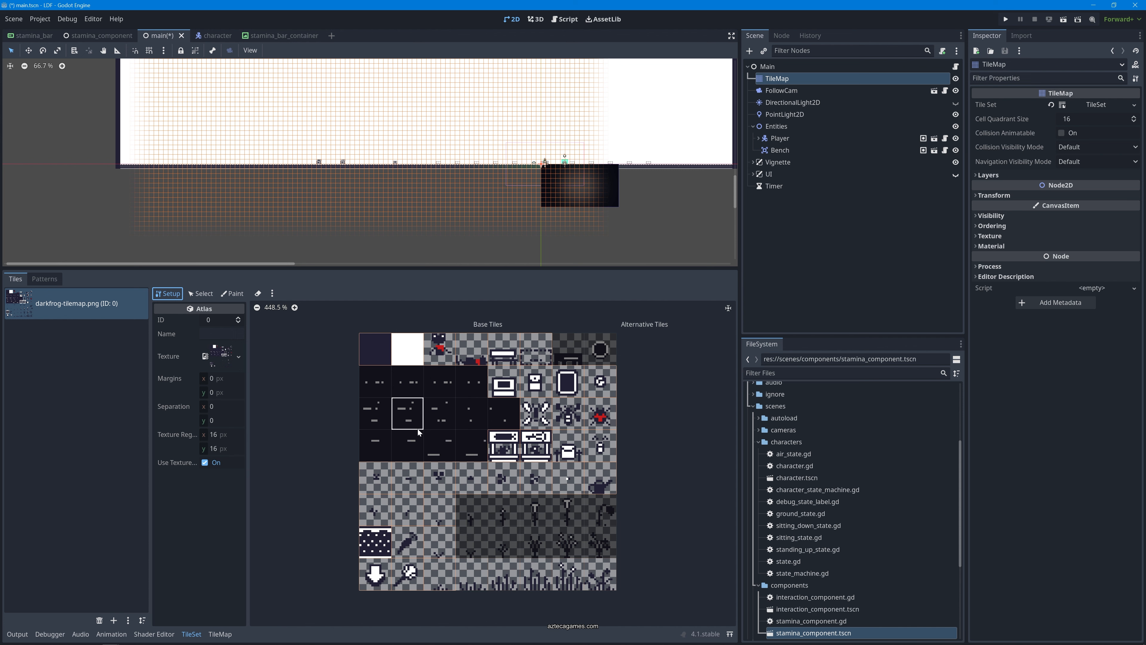
Step: Create base tiles in the atlas for the first tile of each of the three dark water rows
click(373, 382)
click(377, 421)
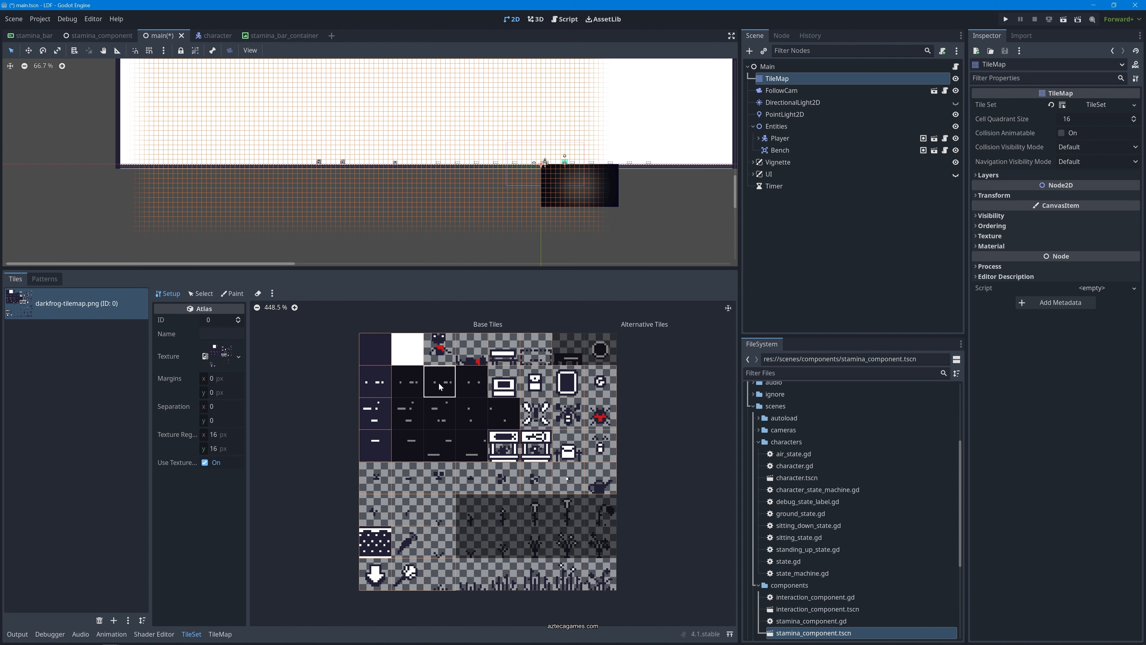
right_click(438, 355)
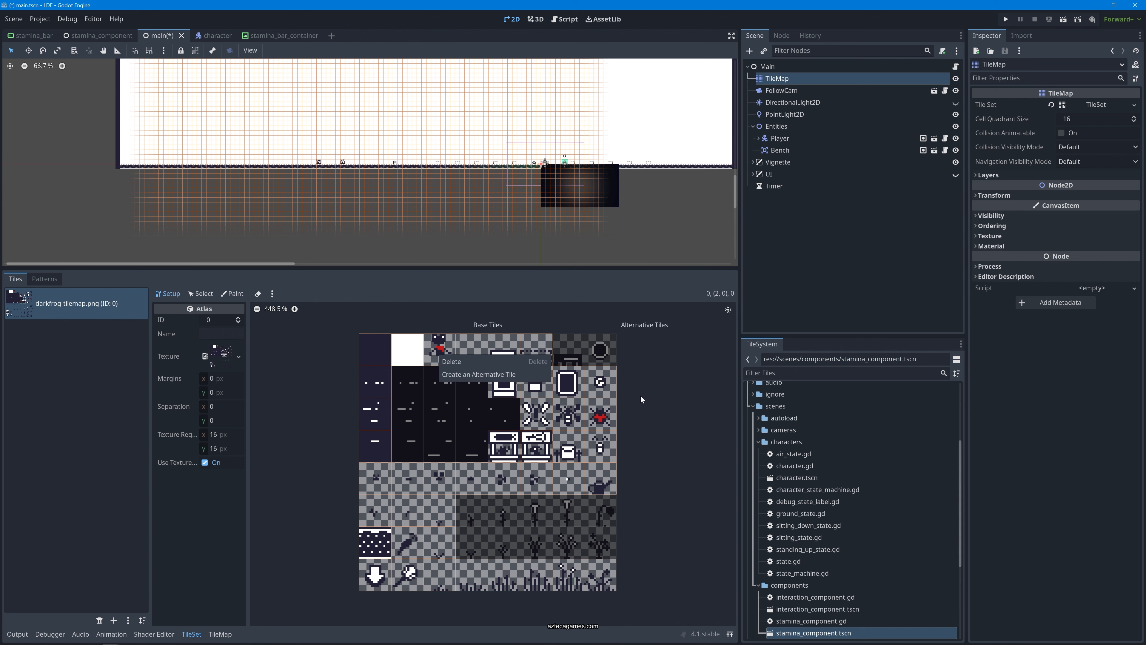
click(674, 402)
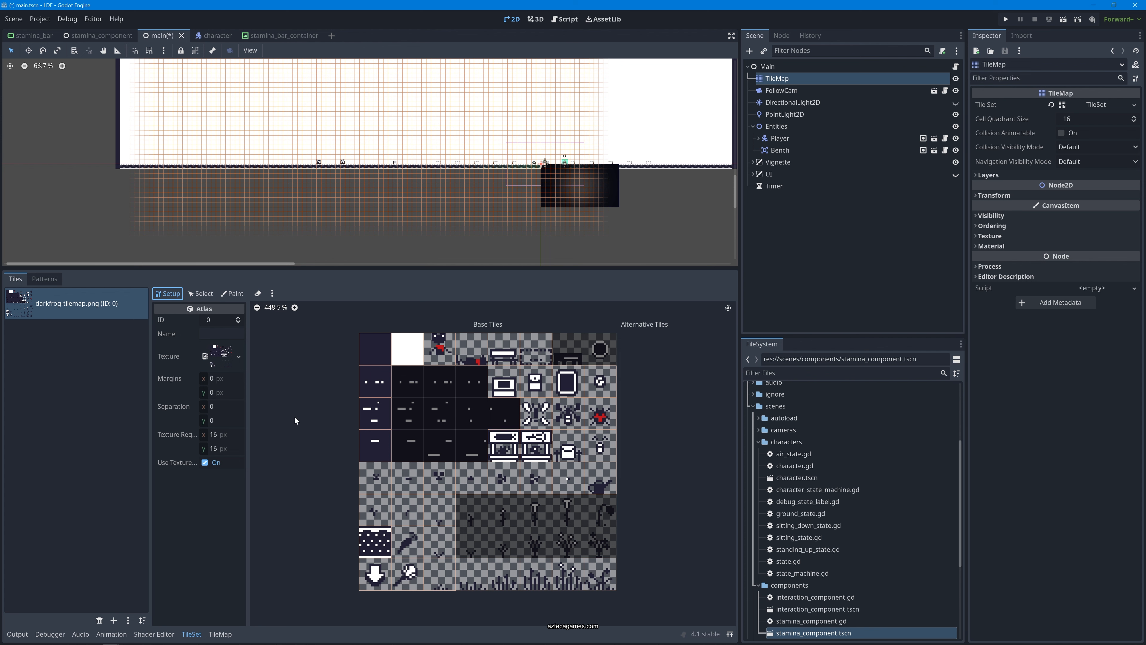
Step: Set up the animation of the water tile at atlas coordinates (0, 1) with 4 columns and four frames
click(200, 294)
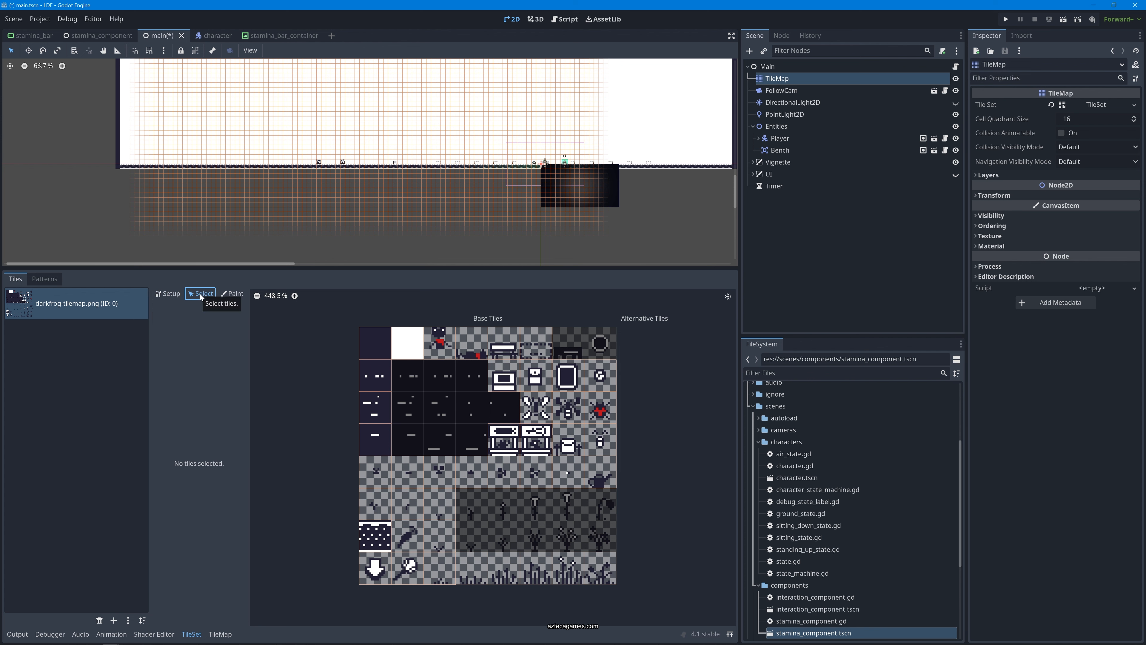
click(370, 382)
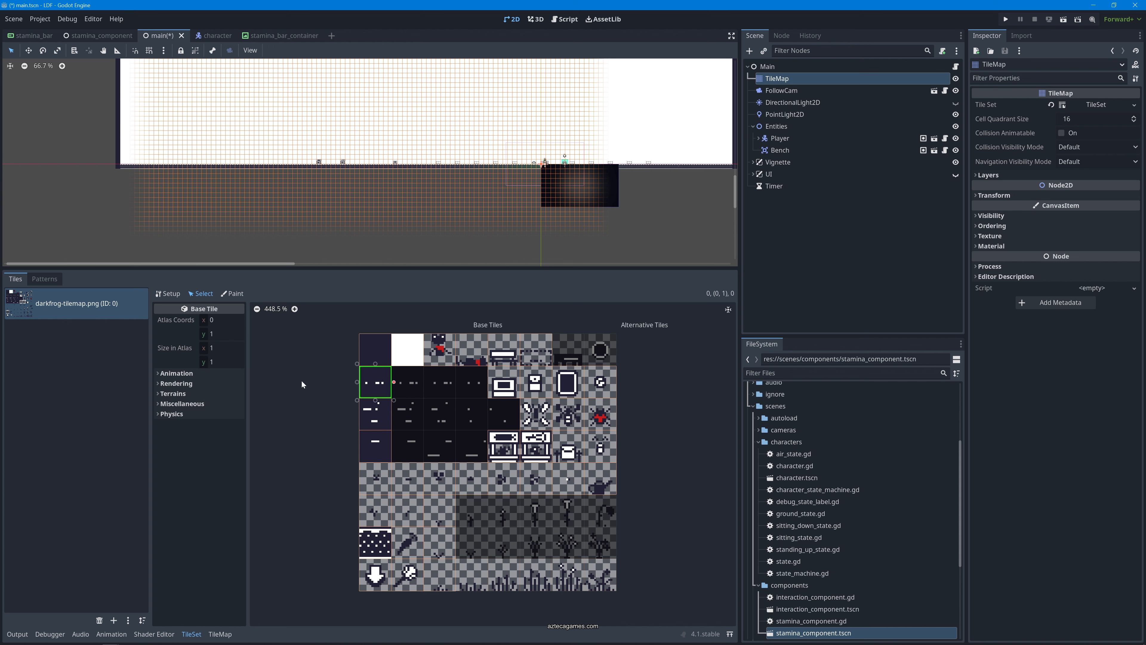
click(175, 374)
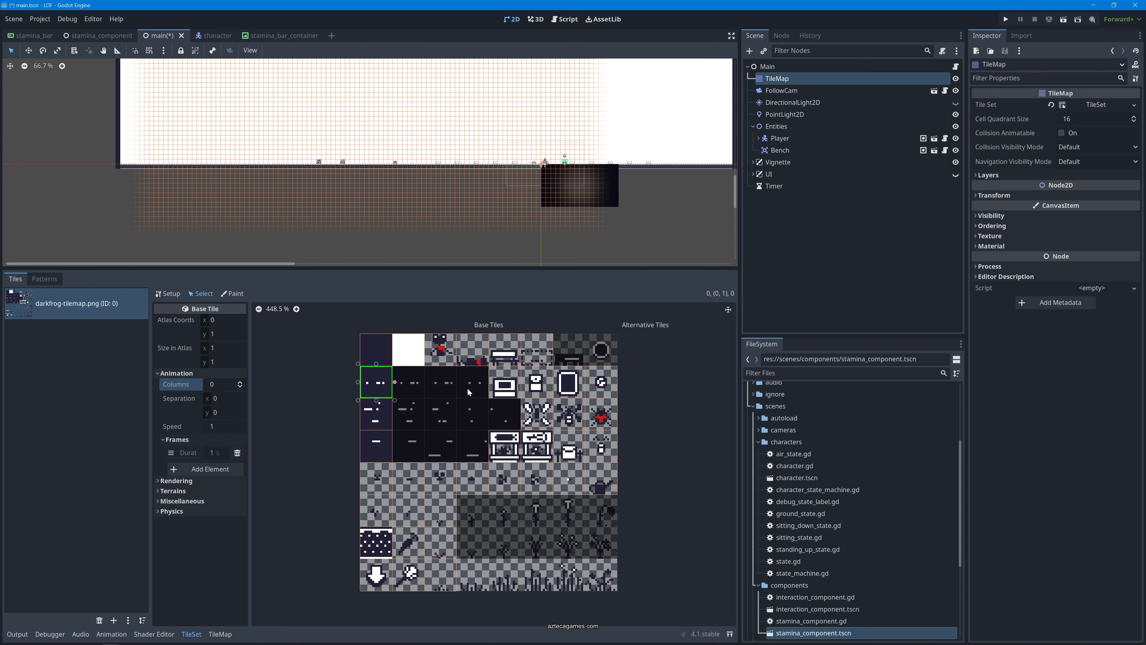
click(241, 385)
text(4)
key(Return)
click(186, 470)
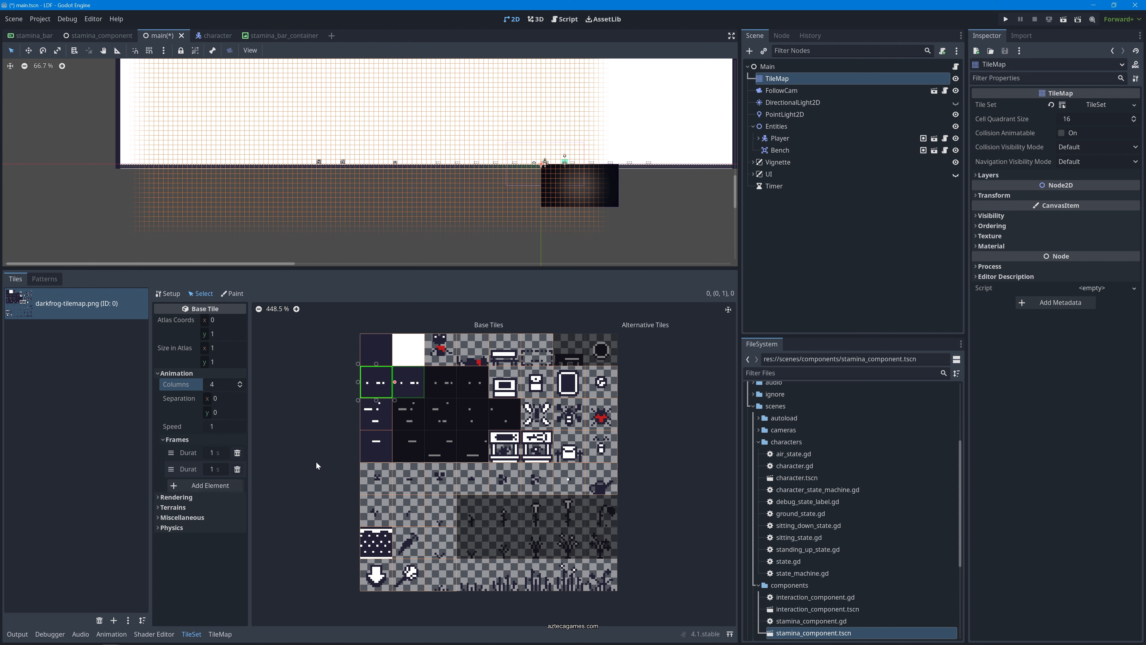
click(211, 487)
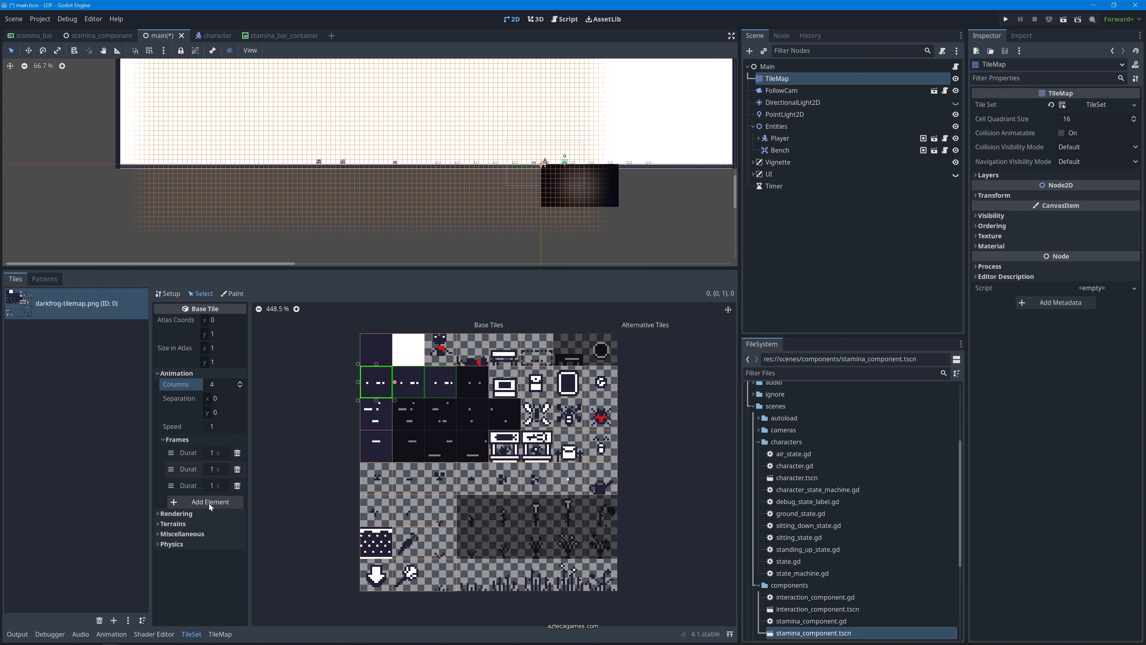
click(208, 502)
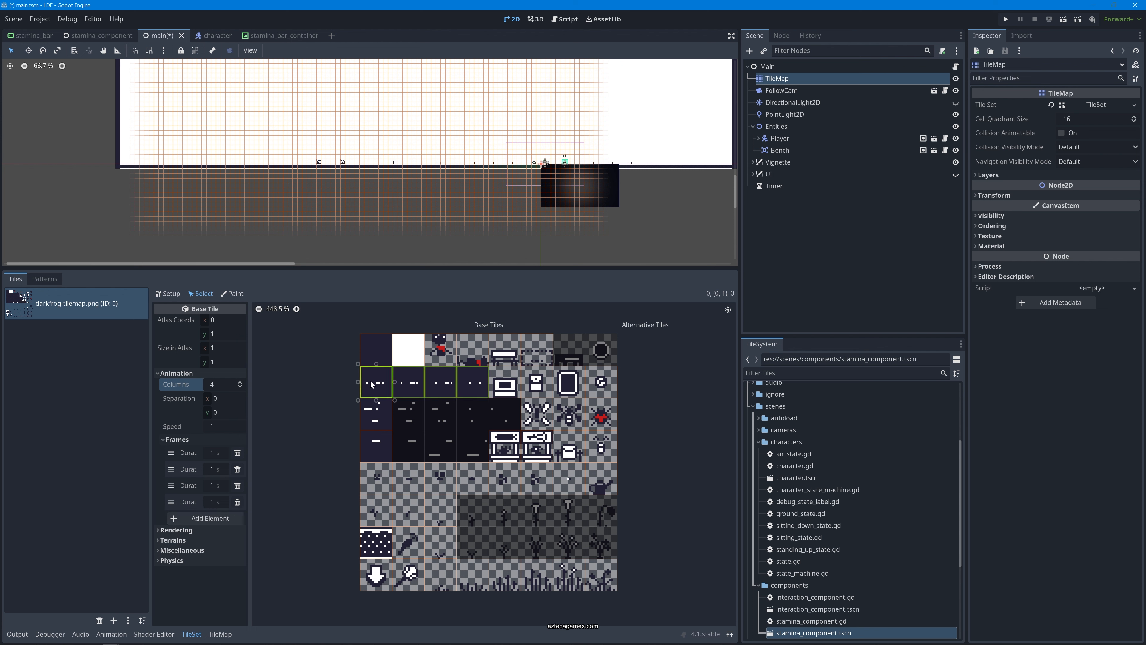
Step: Paint a single animated tile from the first water row below the ground on the Water layer, using the Rectangle tool
click(228, 635)
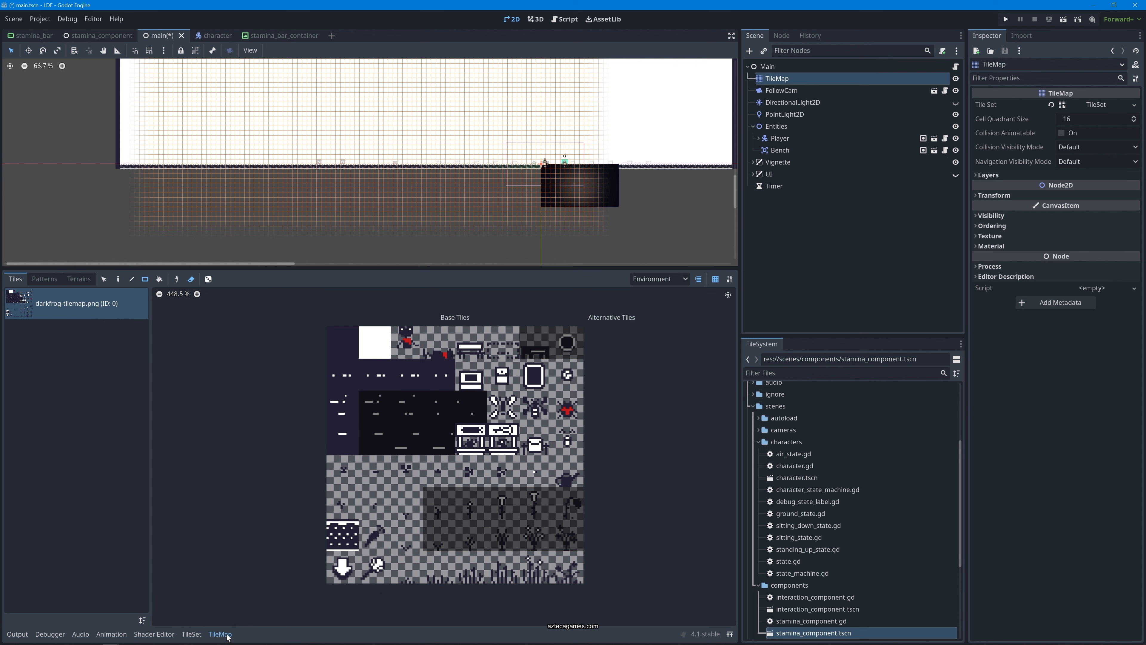
click(668, 280)
click(659, 331)
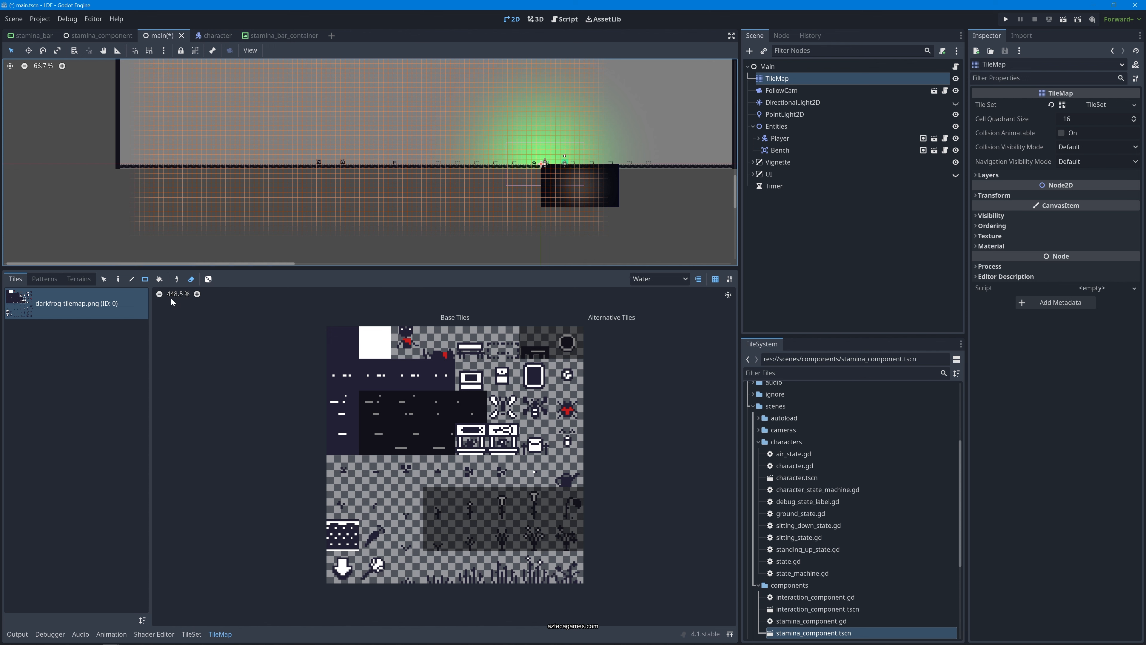
click(191, 280)
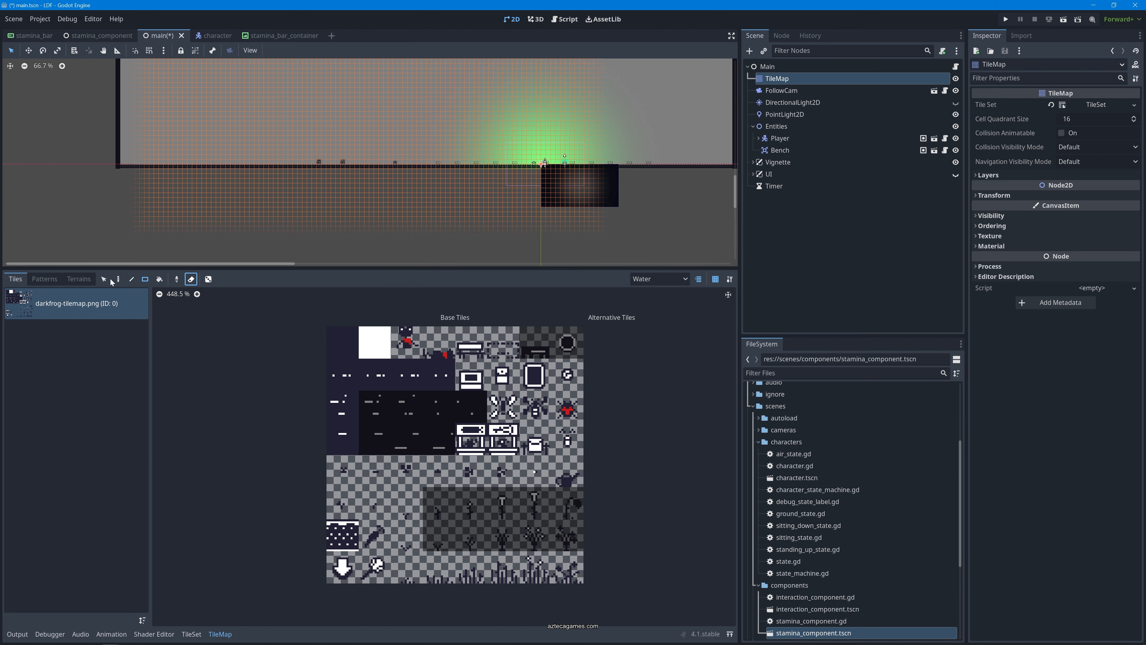
click(145, 280)
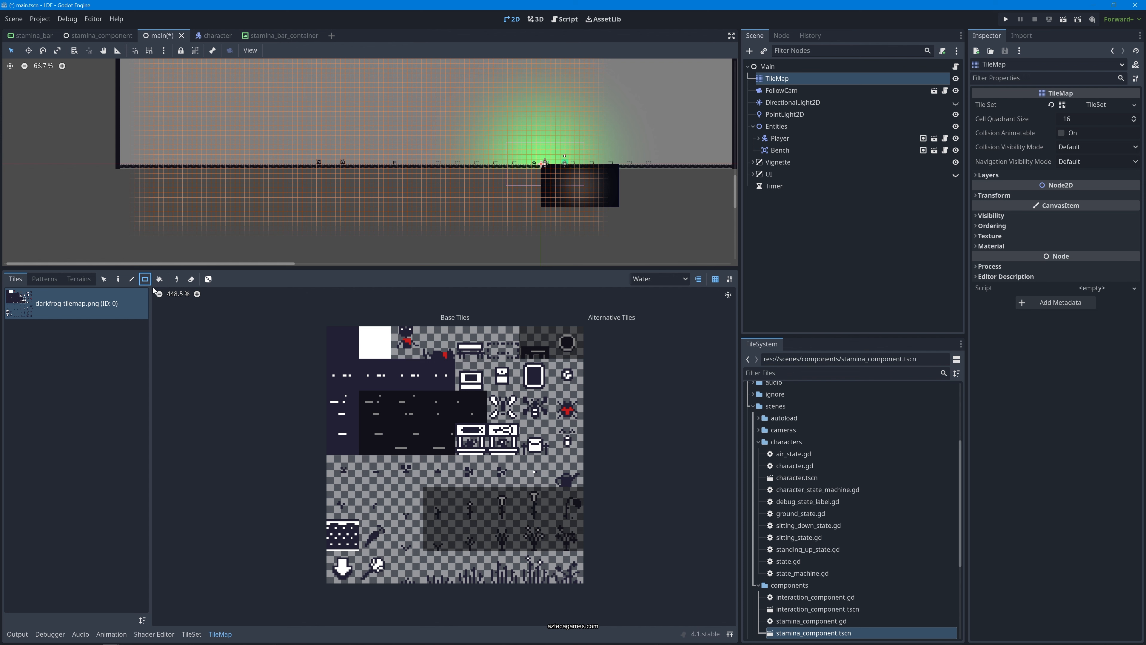
click(345, 377)
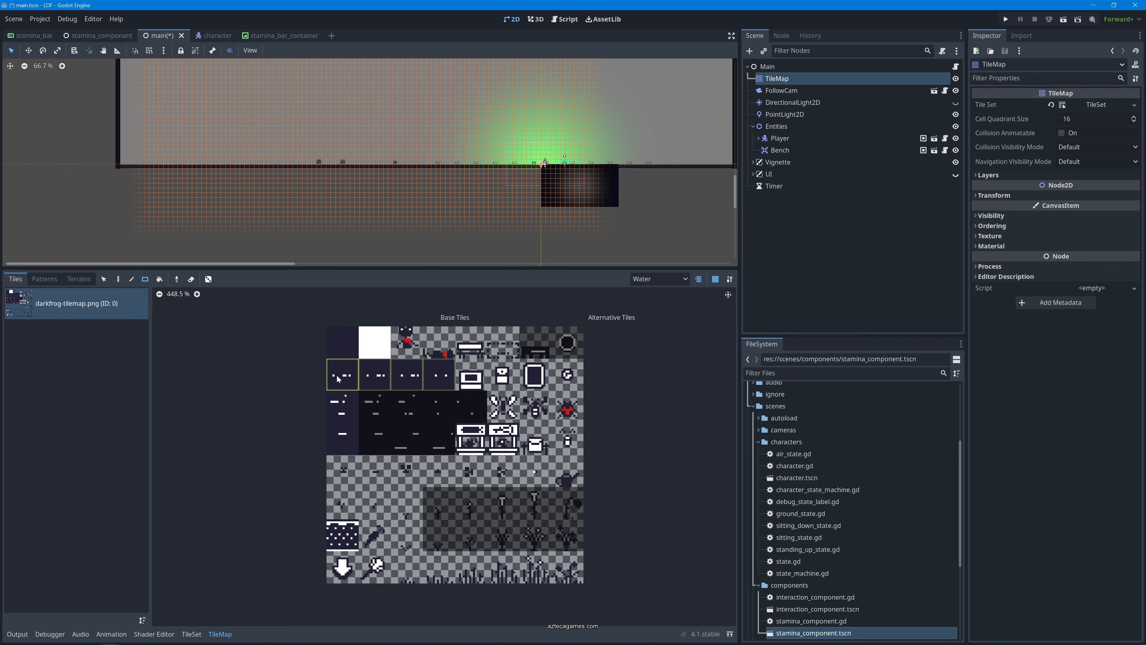
scroll(474, 178, up, 5)
scroll(479, 180, up, 6)
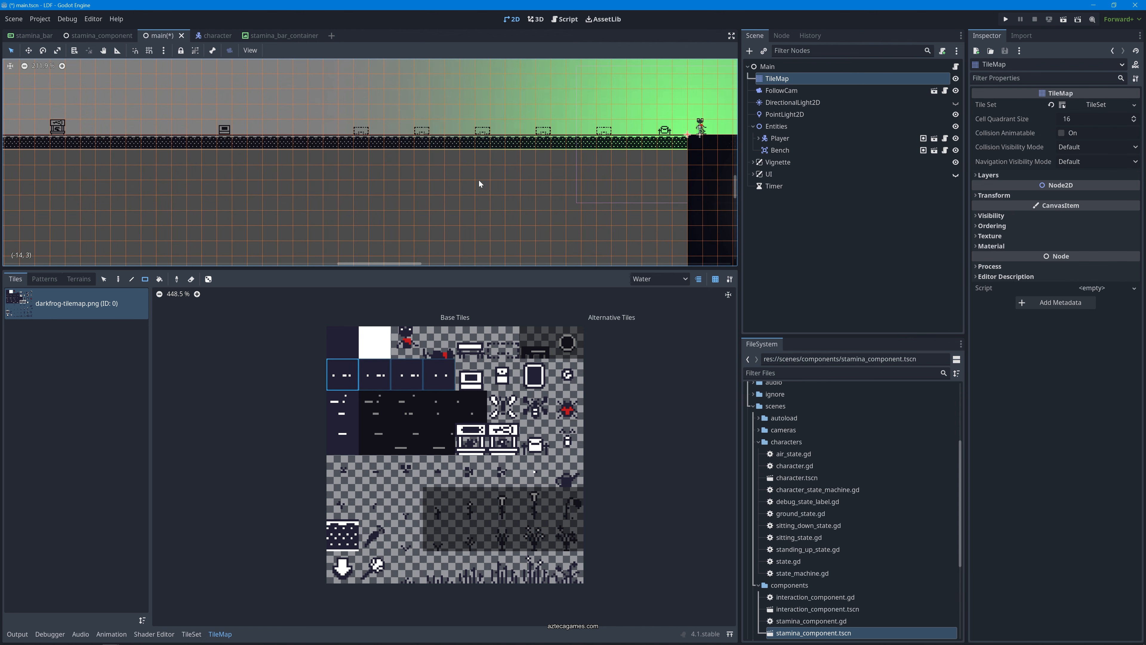
middle_drag(478, 180, 361, 190)
click(395, 192)
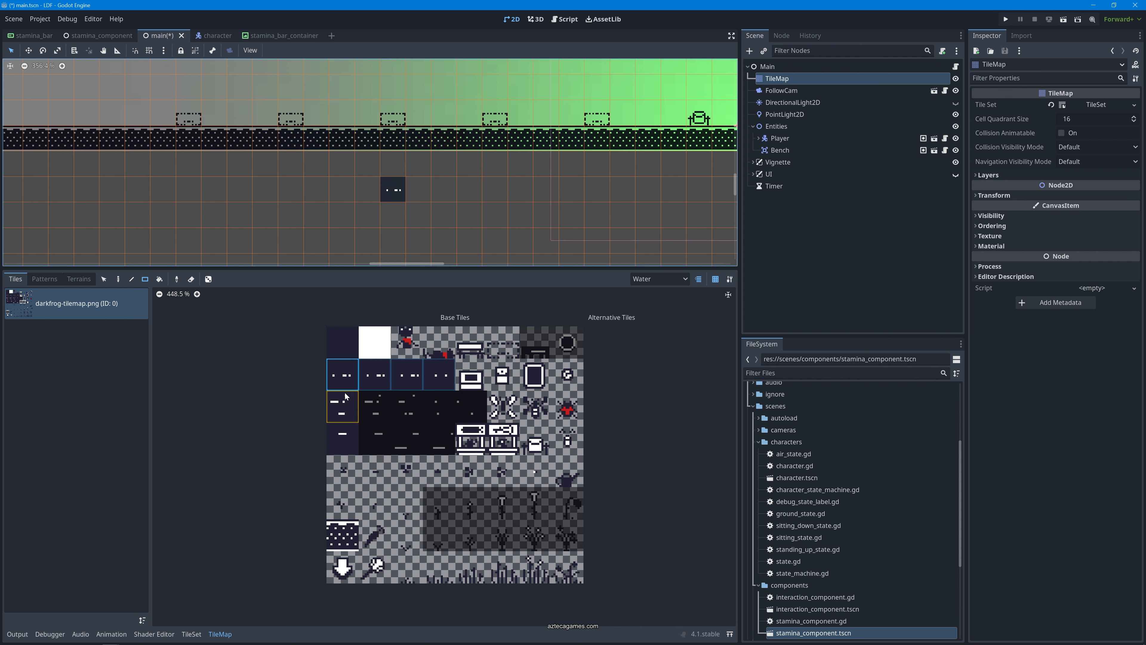
Step: Set the duration of all four animation frames of the water tile at (0, 1) to 2 s in the tile set
click(192, 634)
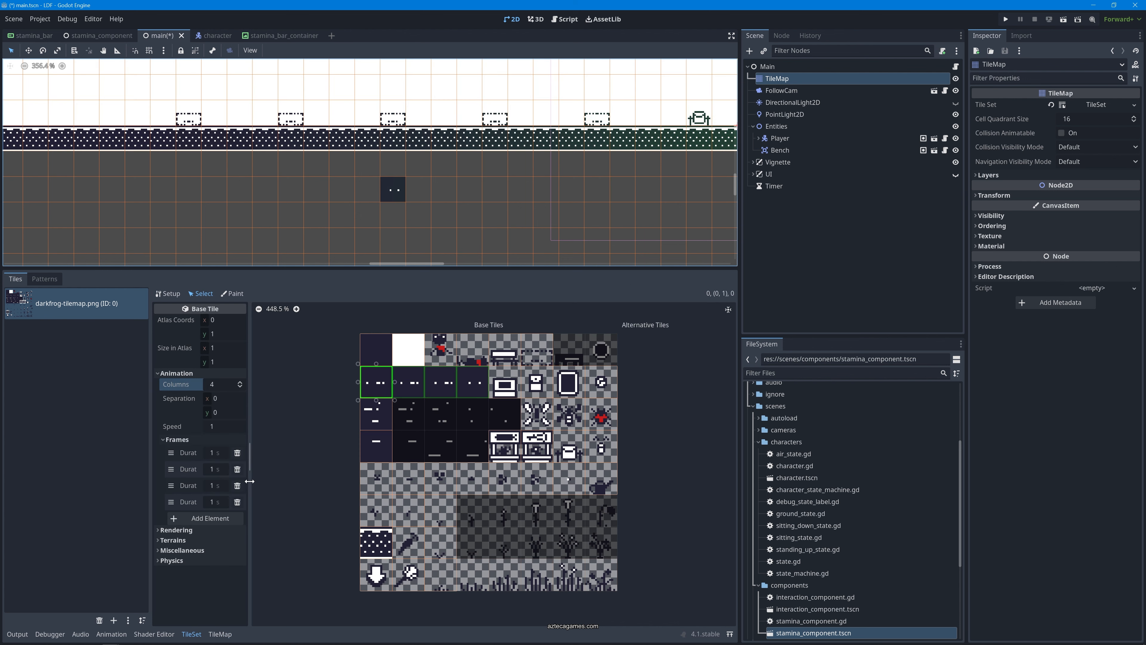
drag(250, 481, 288, 479)
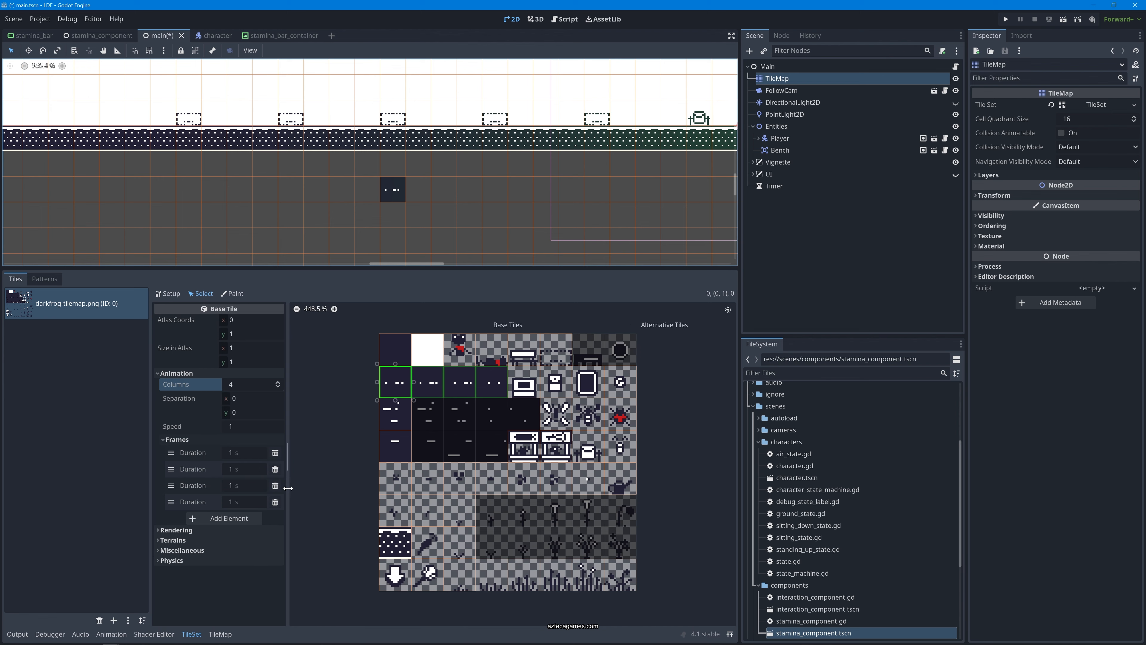
click(227, 453)
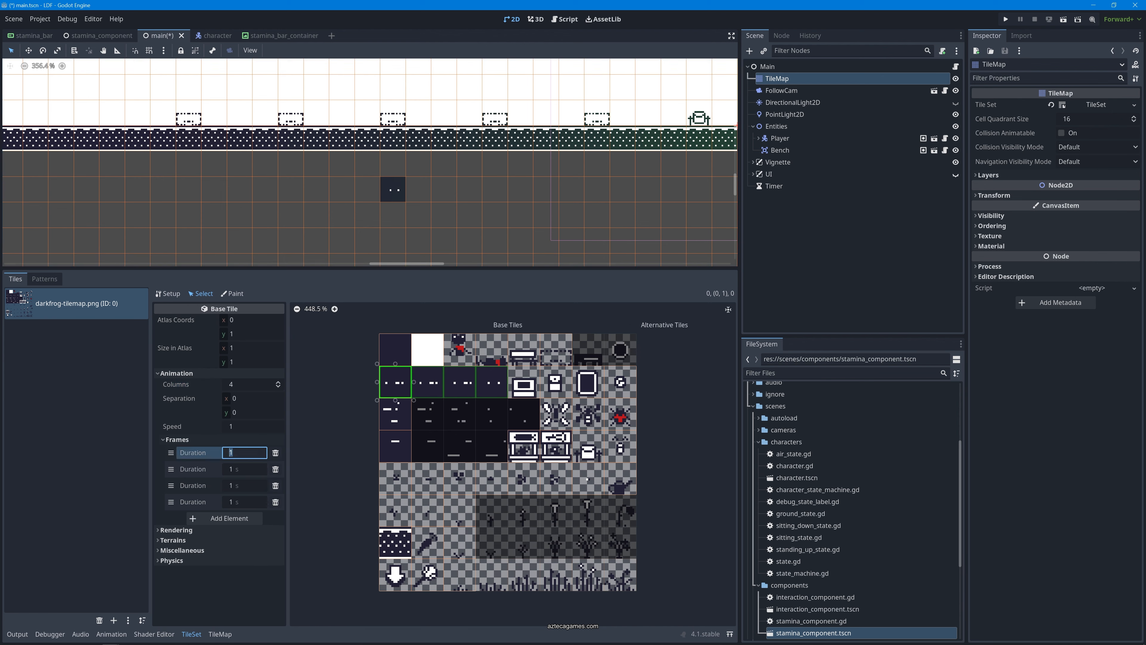
text(2)
key(Tab)
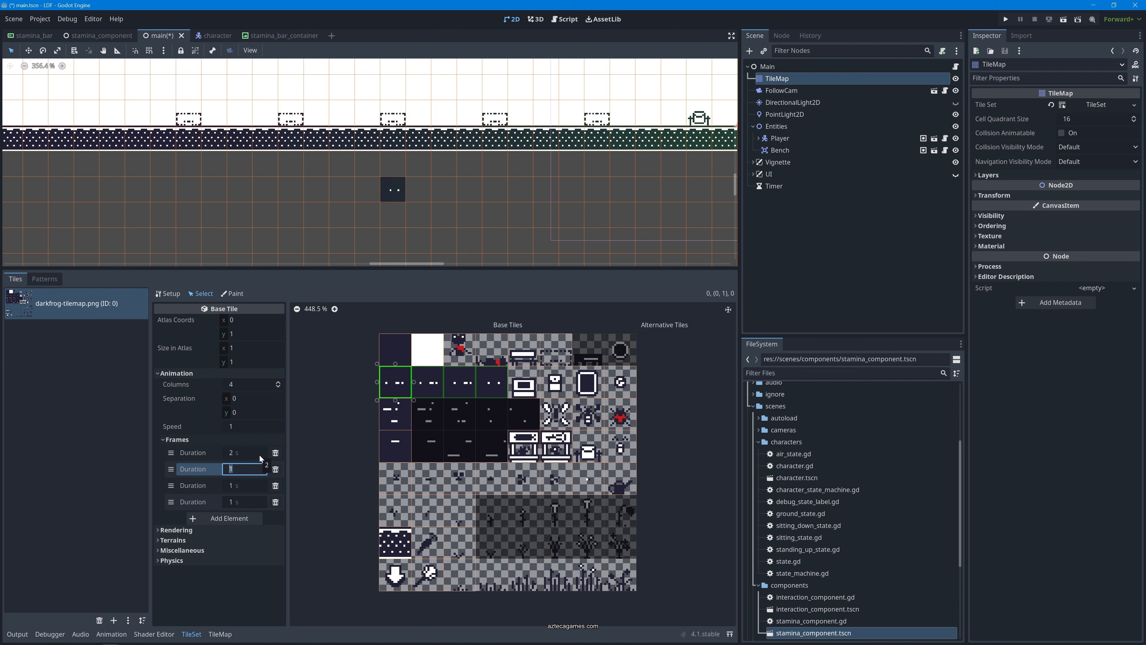
key(Tab)
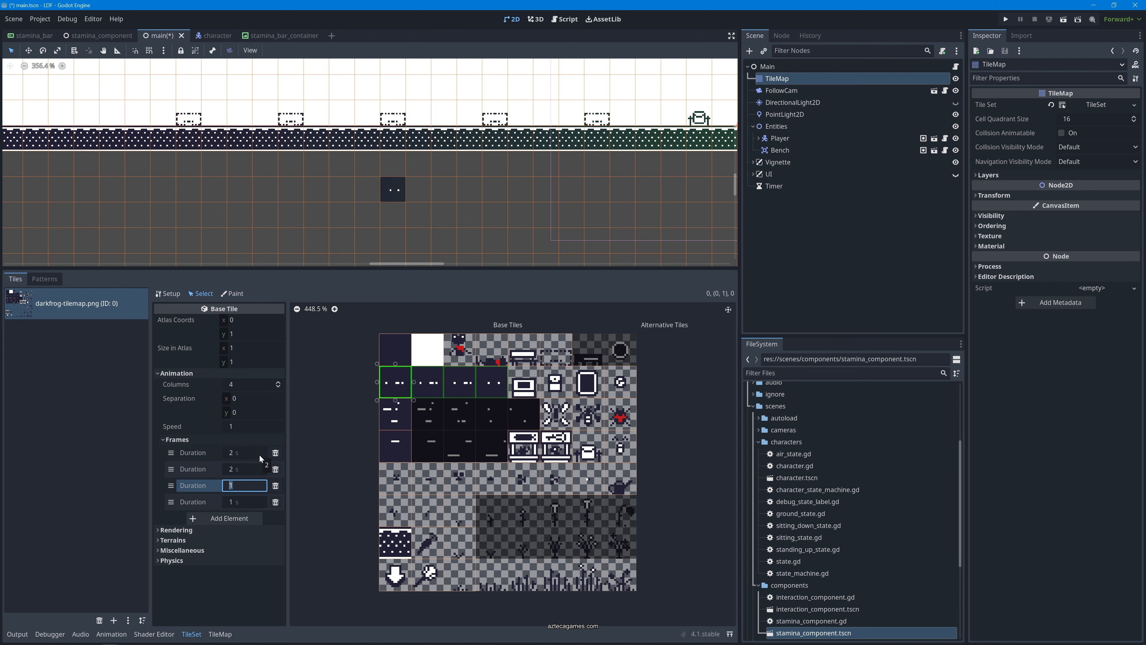
text(2)
key(Tab)
key(Tab)
text(2)
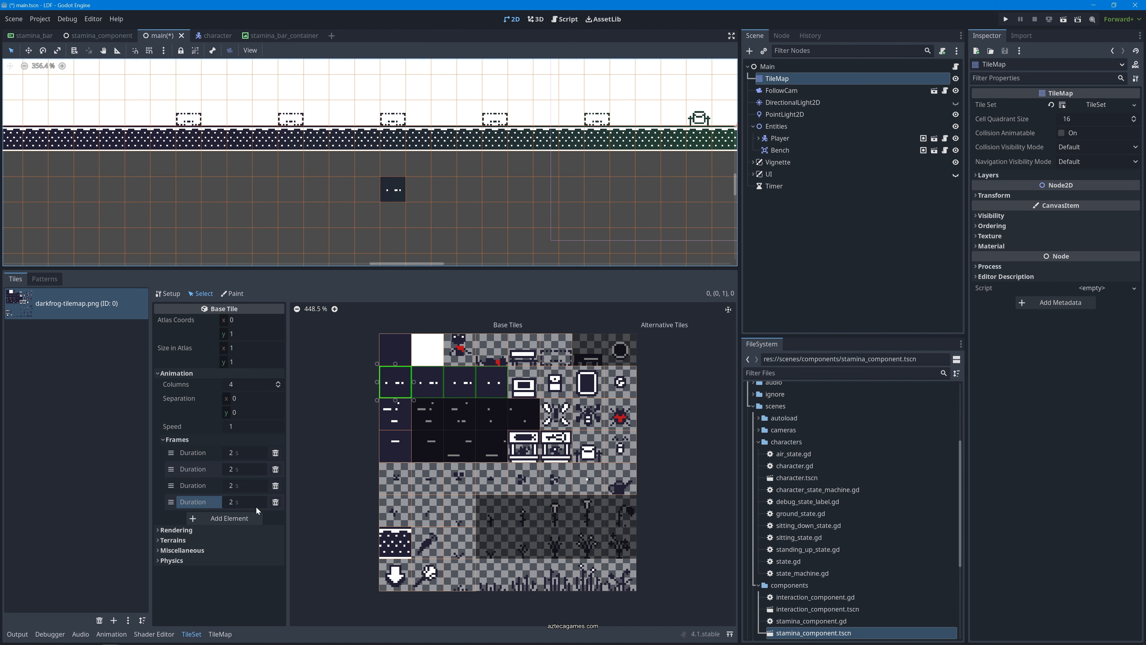
Step: Set the duration of all four animation frames of the water tile at (0, 1) back to 1 s
click(237, 452)
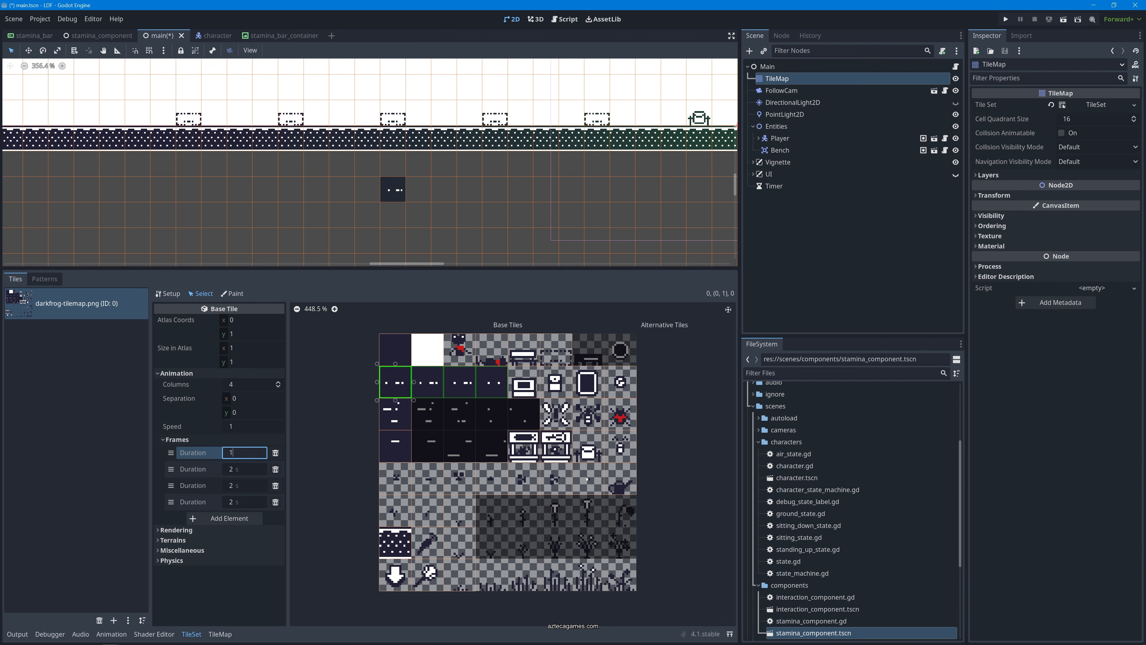
click(246, 463)
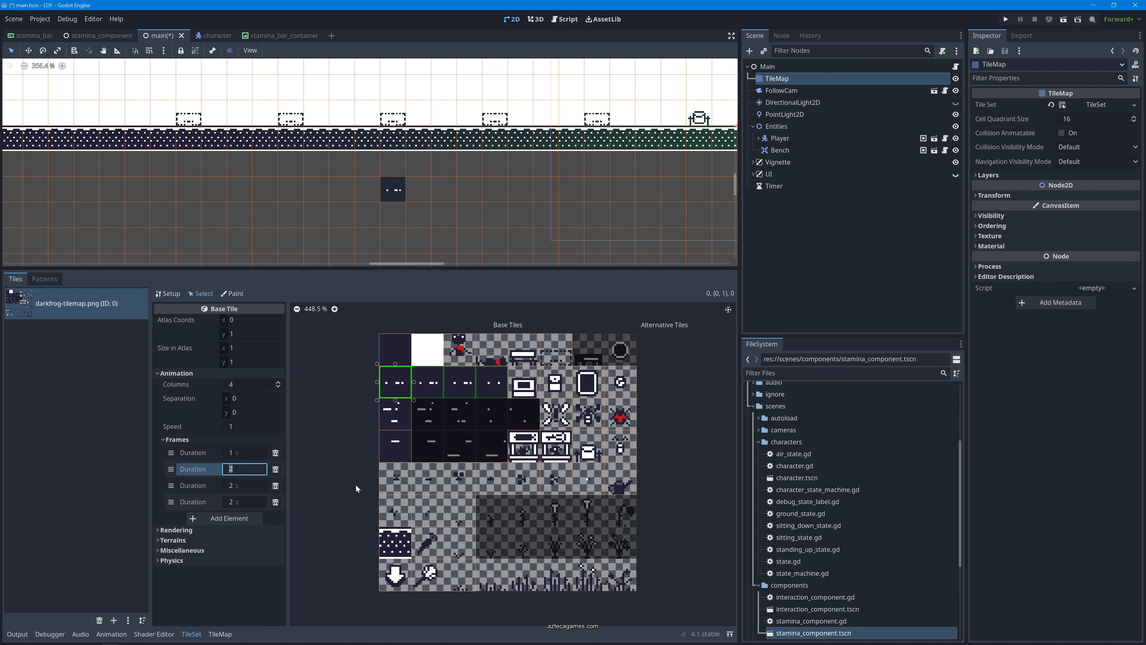
text(1 s)
key(Tab)
text(1)
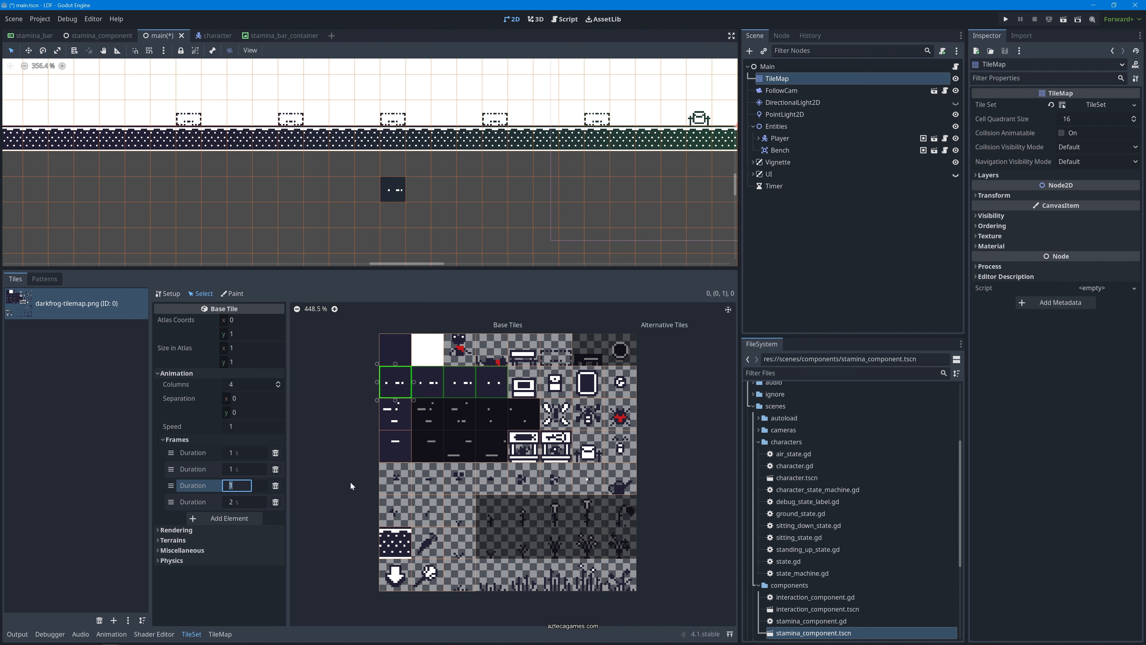
key(Tab)
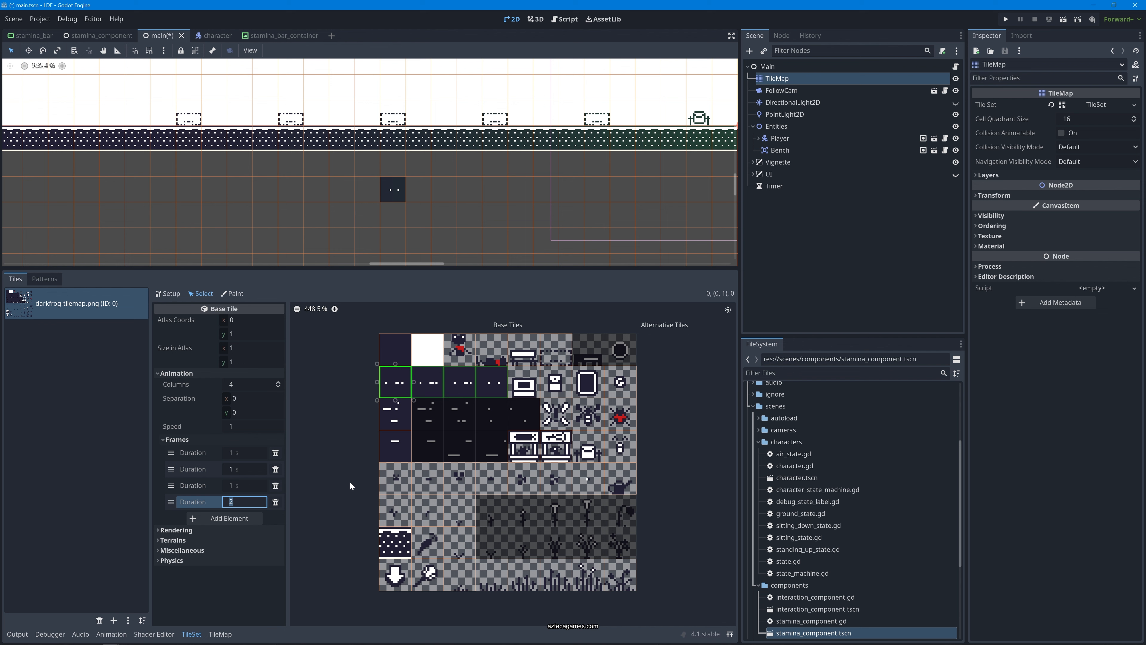
text(1)
key(Tab)
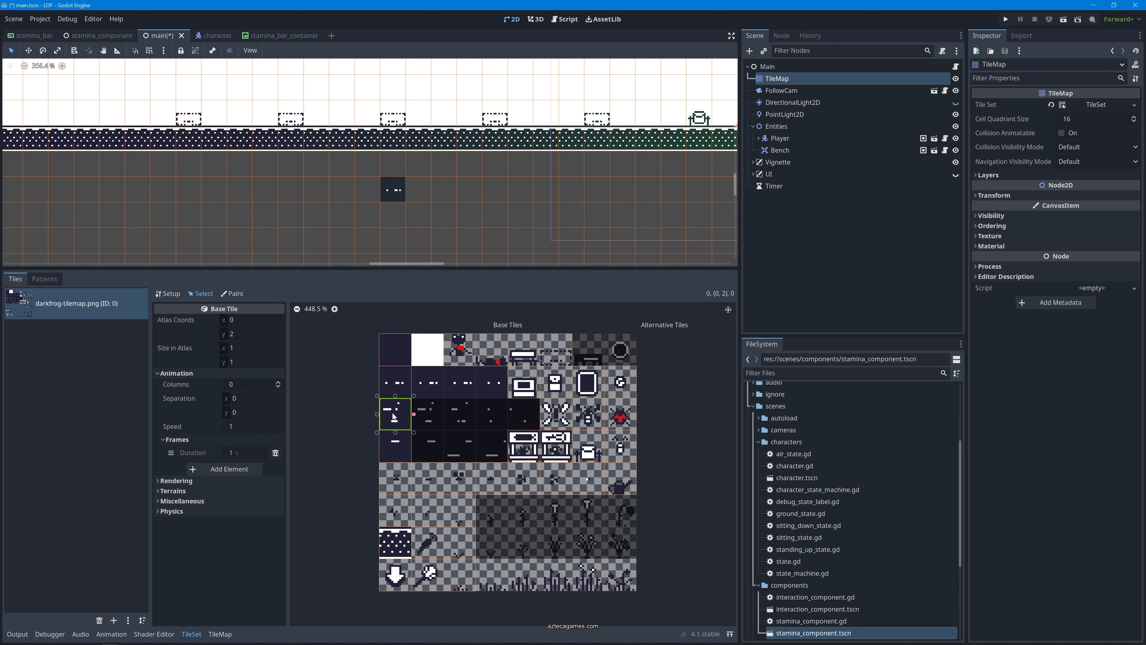
Step: Animate the water tile at atlas coordinates (0, 2) with 5 columns and five frames
click(244, 390)
text(5)
key(Return)
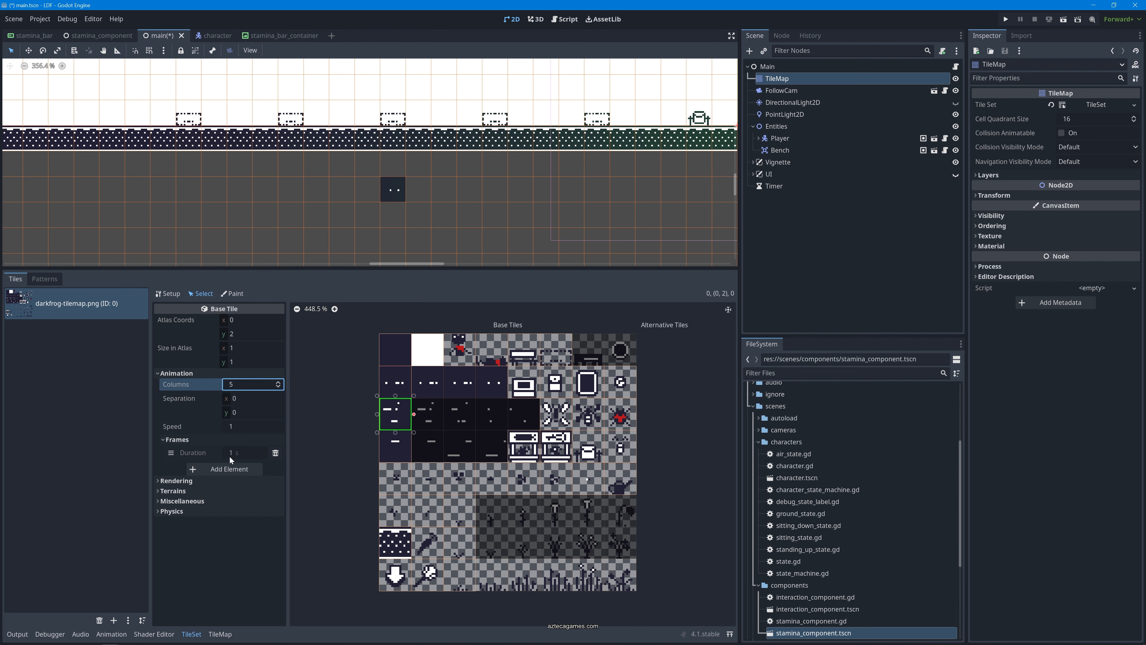
click(206, 470)
click(212, 484)
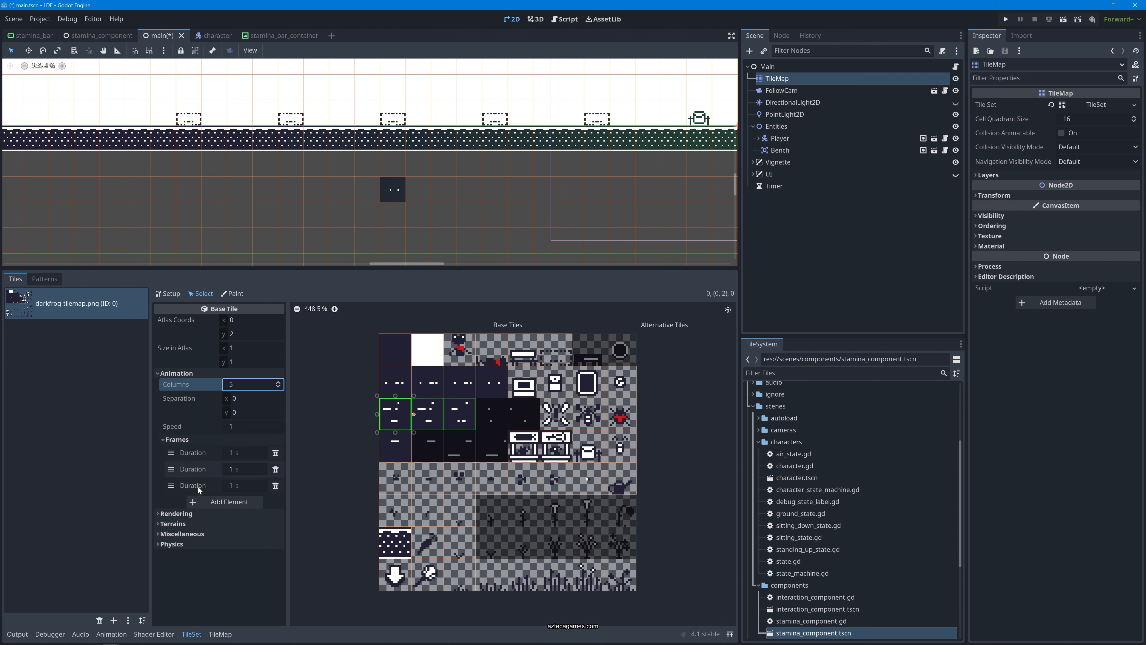
click(217, 502)
click(218, 518)
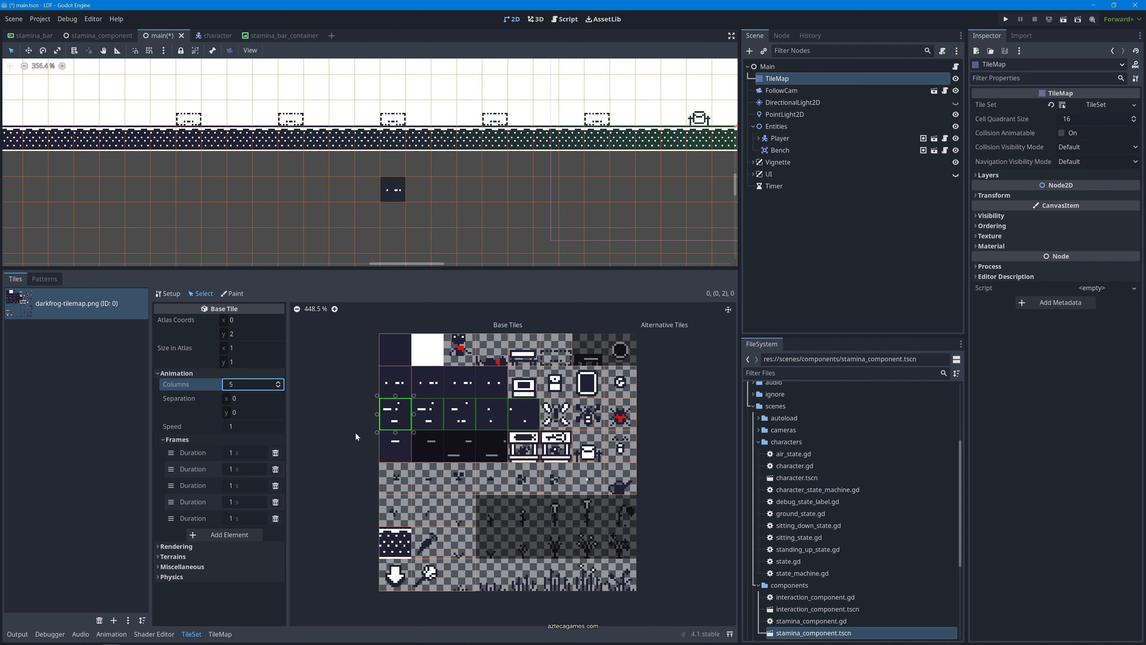
Step: Animate the water tile at atlas coordinates (0, 3) with 4 columns and four frames
click(396, 447)
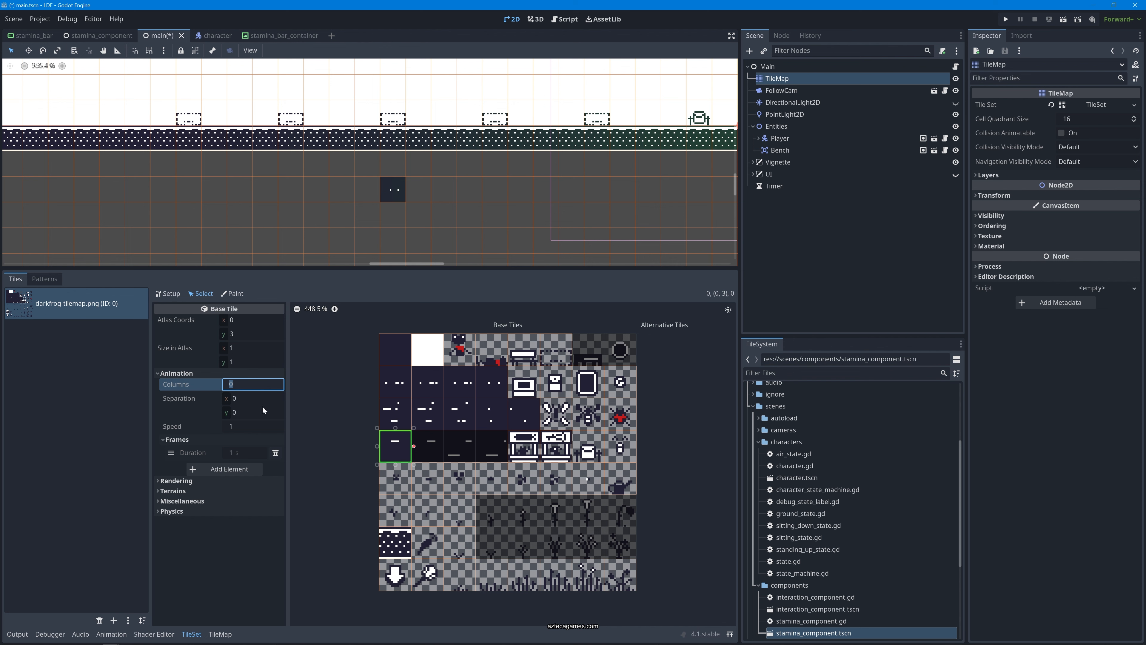
key(Tab)
click(279, 383)
click(230, 468)
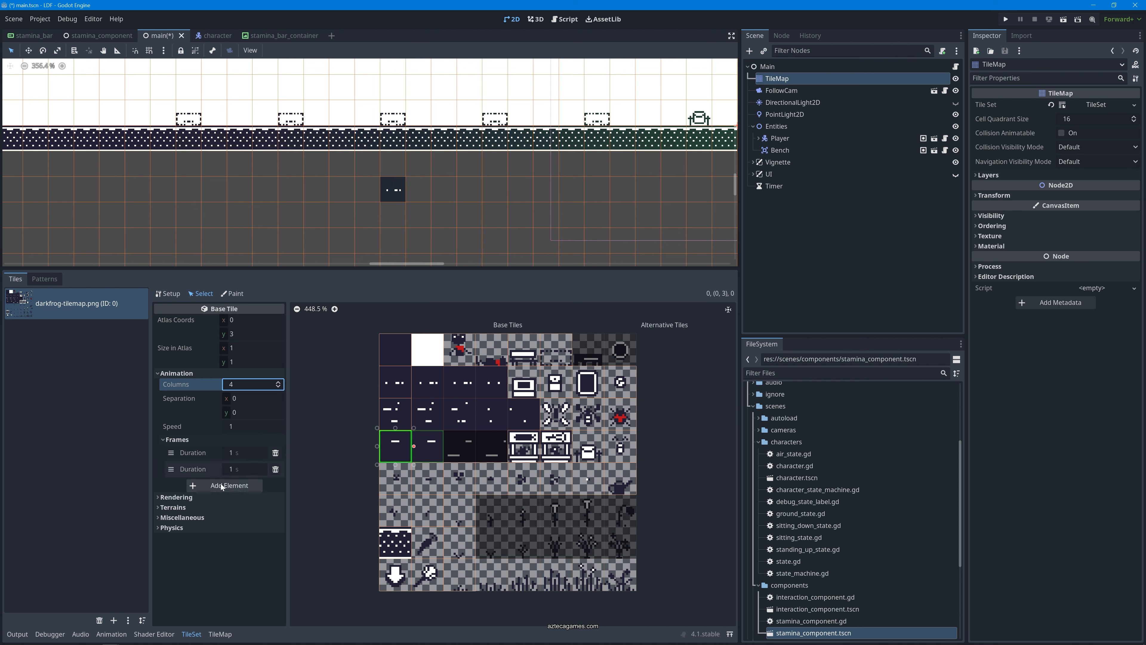
click(221, 486)
click(228, 503)
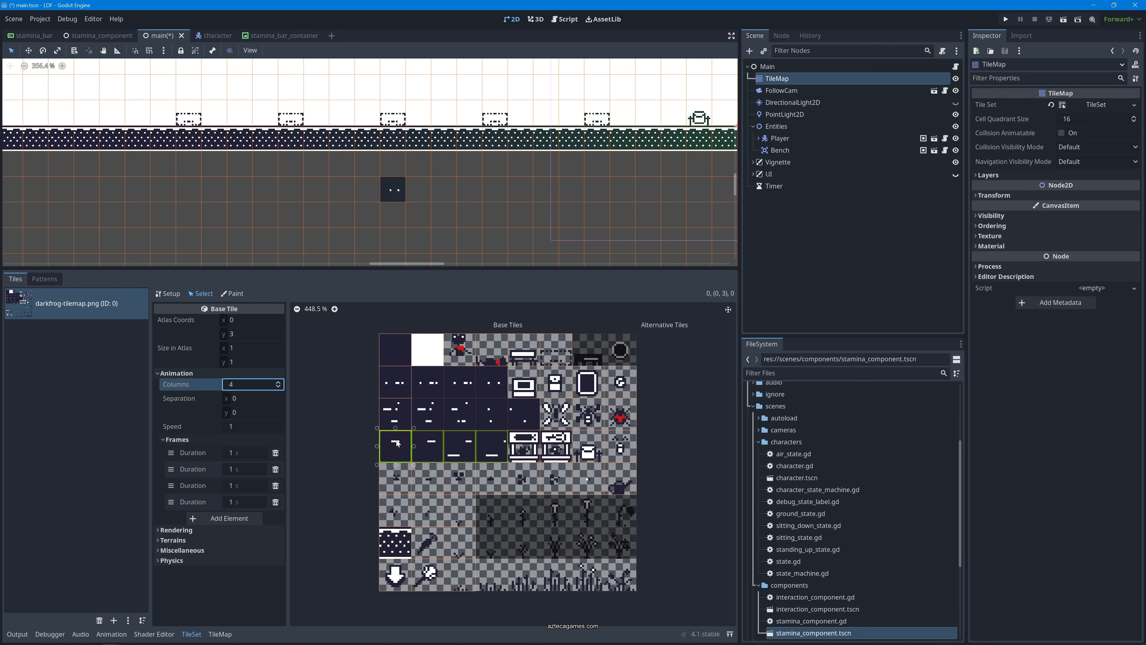
scroll(430, 177, down, 1)
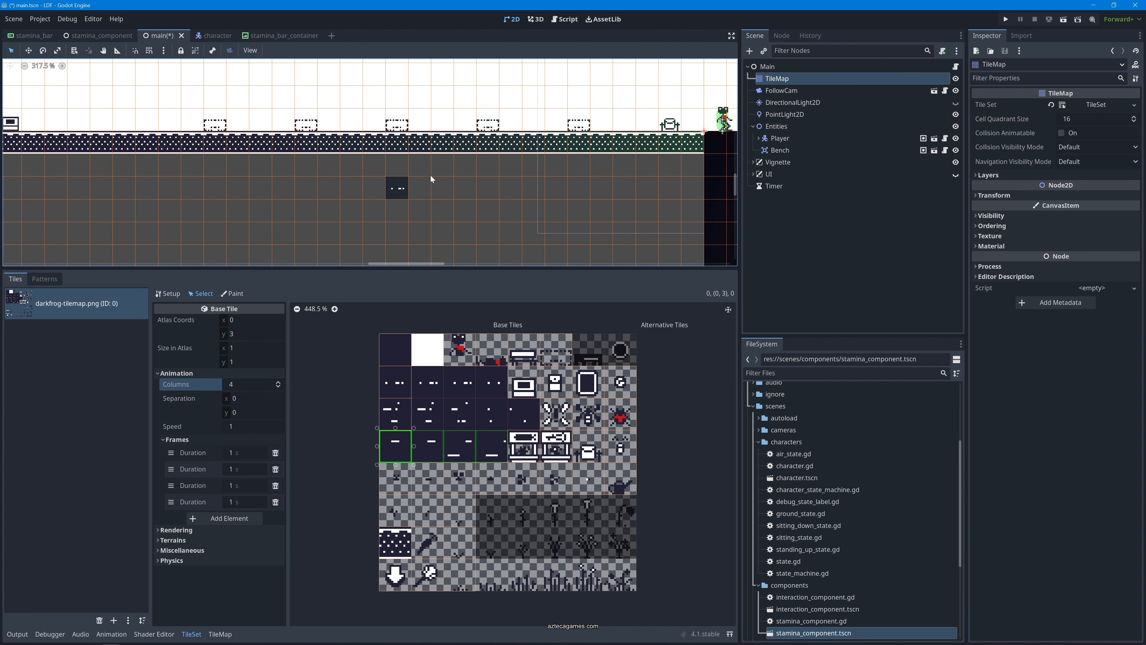
Step: Enlarge the 2D viewport, turn on distraction-free mode and frame the full width of the level floor
drag(395, 270, 395, 375)
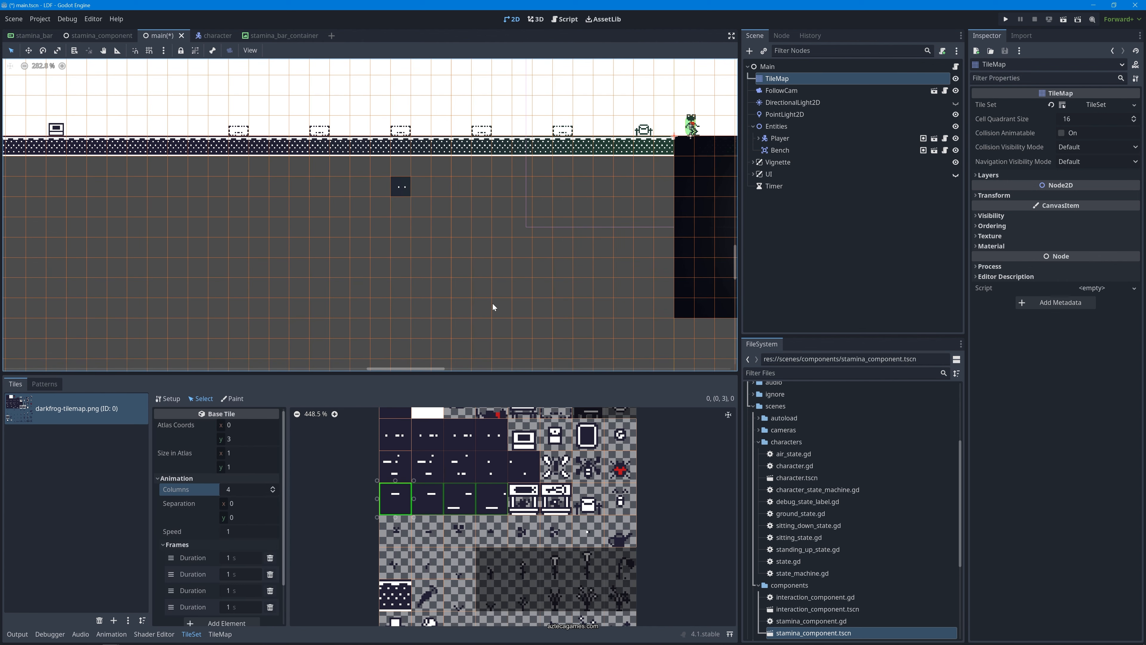
scroll(343, 298, down, 3)
scroll(305, 301, down, 3)
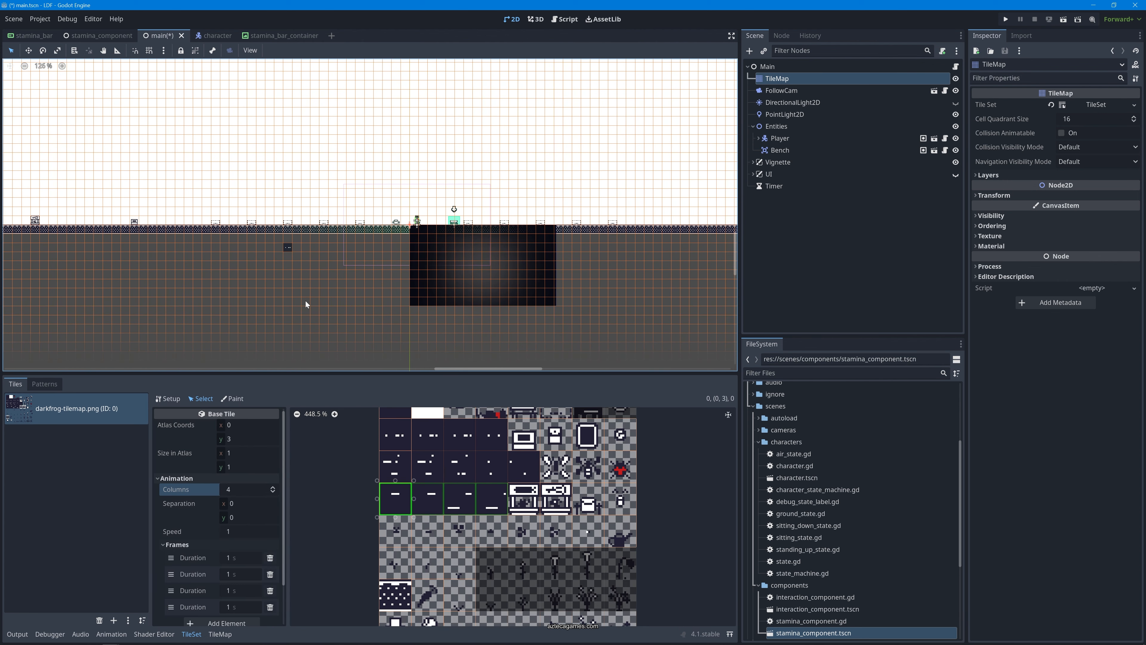
middle_drag(309, 300, 489, 309)
scroll(493, 286, down, 3)
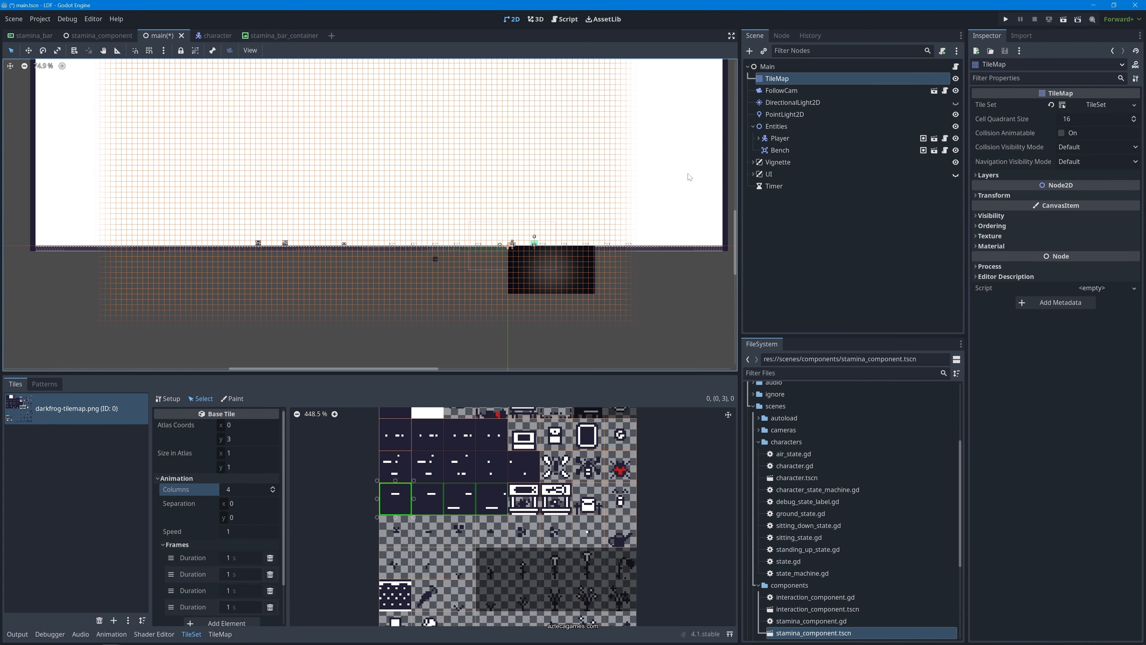
click(730, 36)
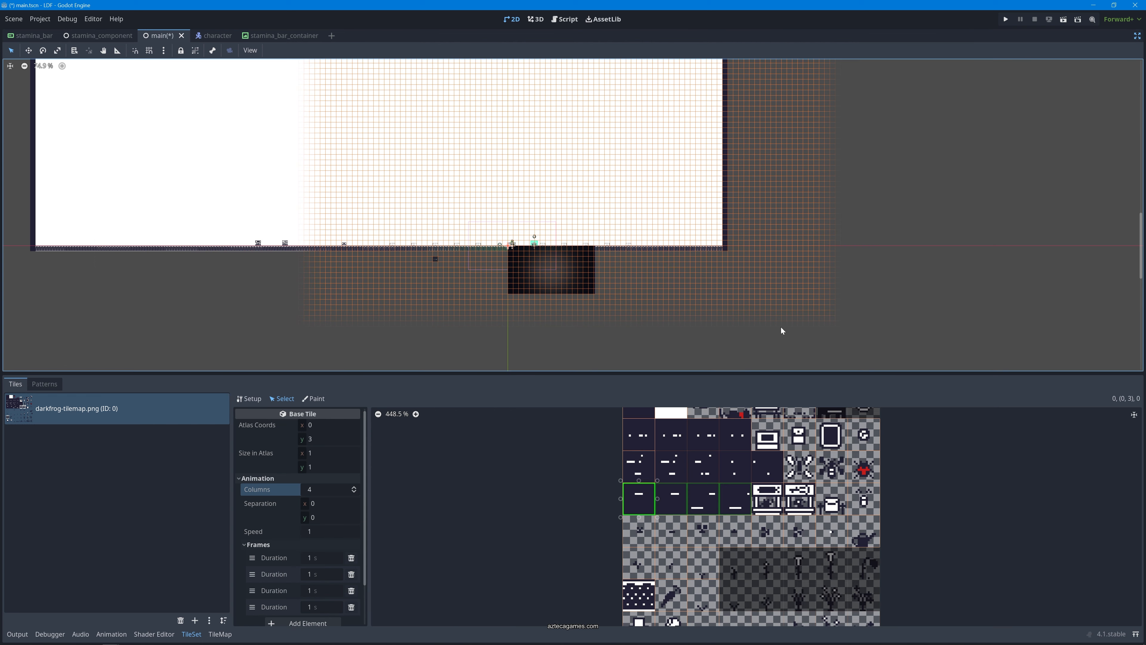
middle_drag(520, 293, 692, 291)
scroll(689, 292, up, 5)
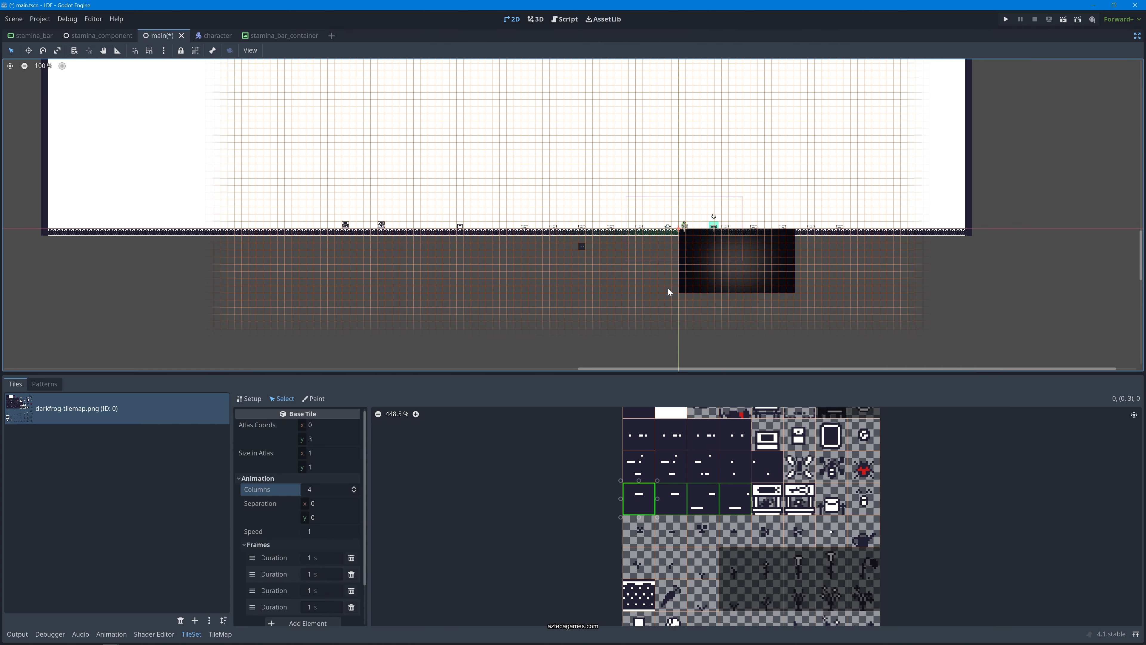
middle_drag(598, 276, 643, 274)
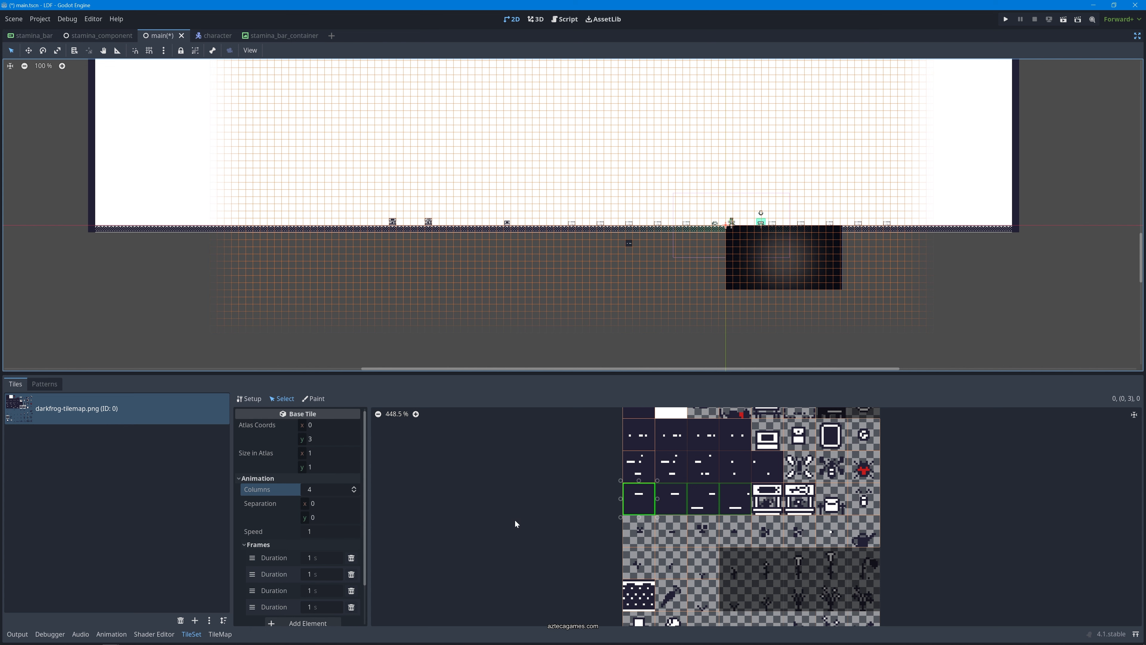
Step: On the TileMap's Water layer, fill the area below the floor with random placement of the plain dark tile and the three animated water tiles
click(221, 634)
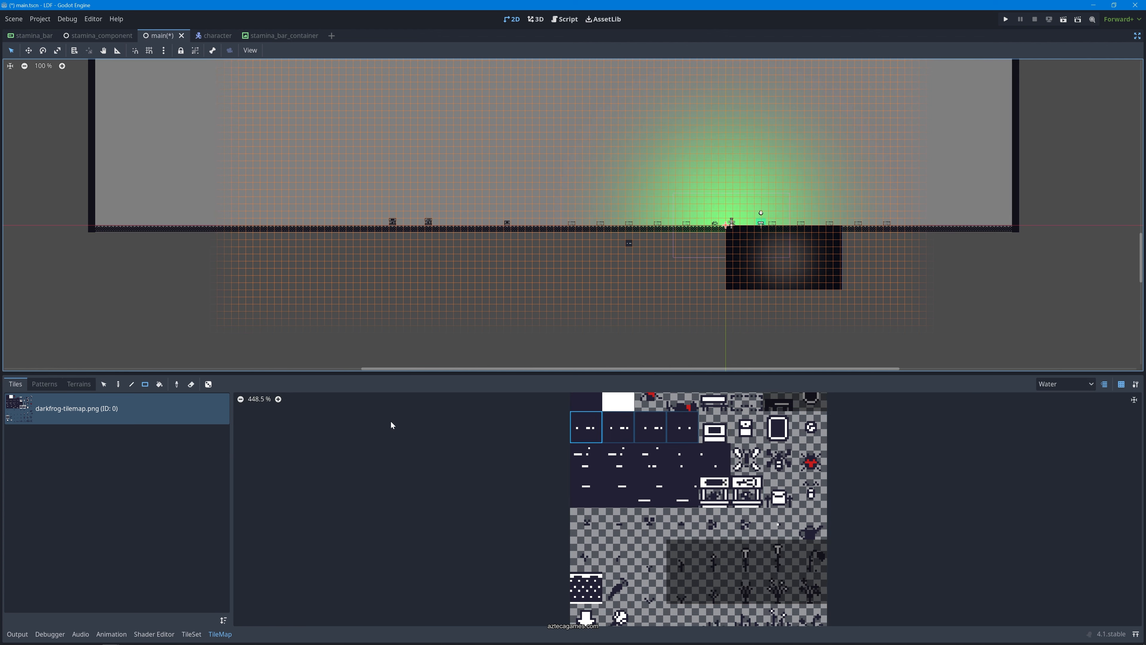
click(1065, 384)
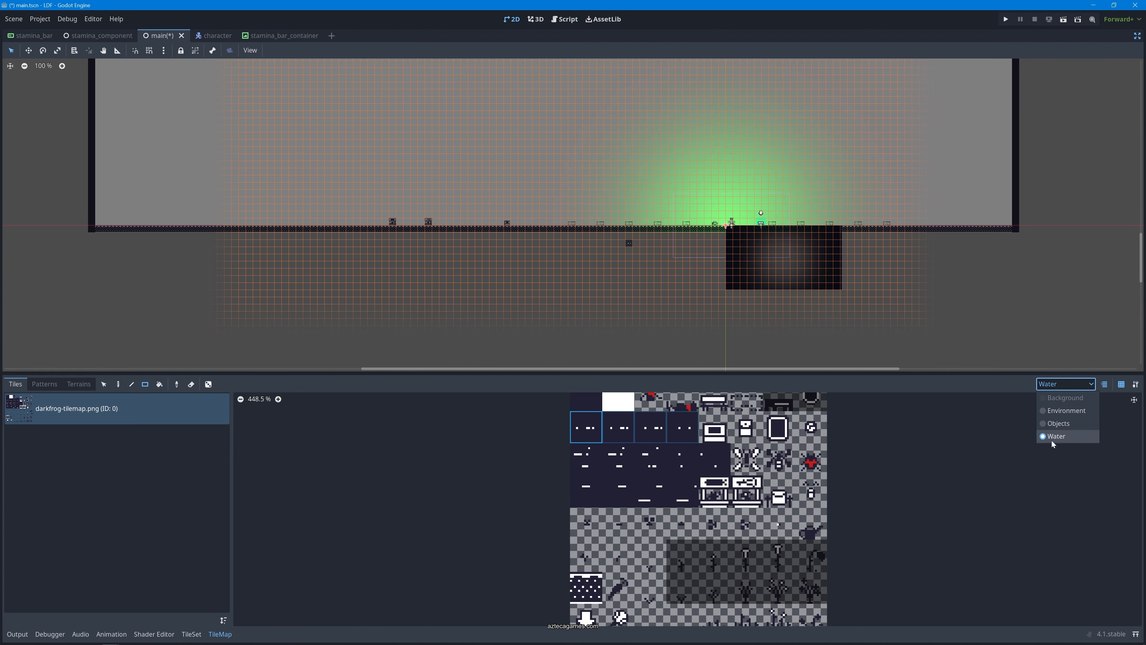
click(1071, 387)
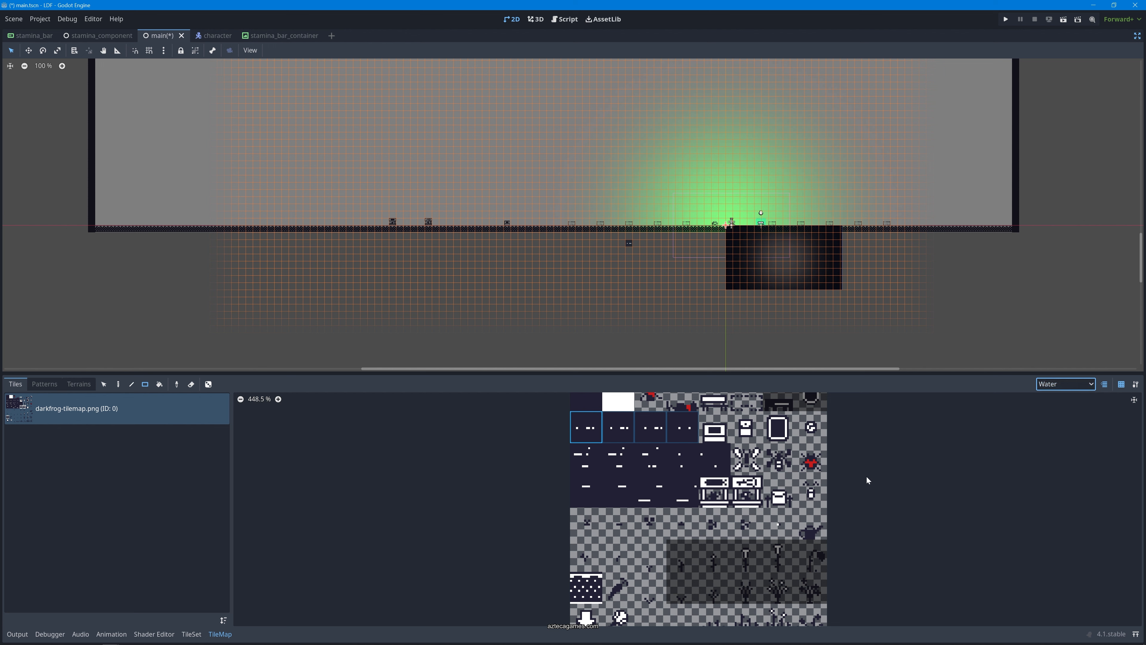
middle_drag(458, 454, 410, 492)
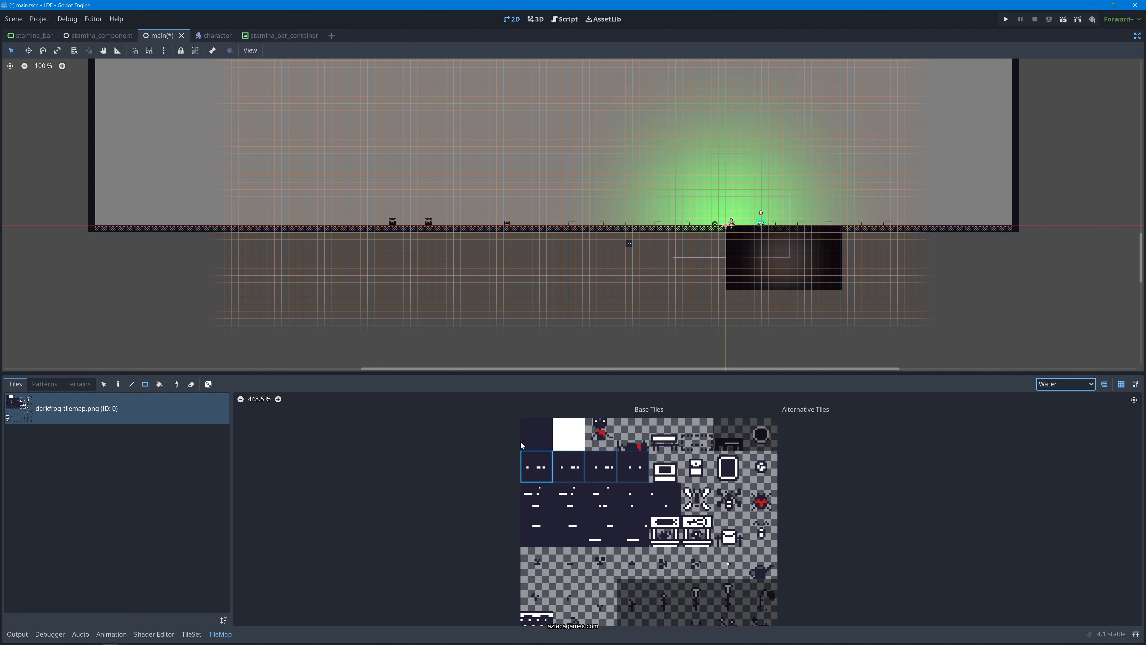
drag(524, 445, 536, 540)
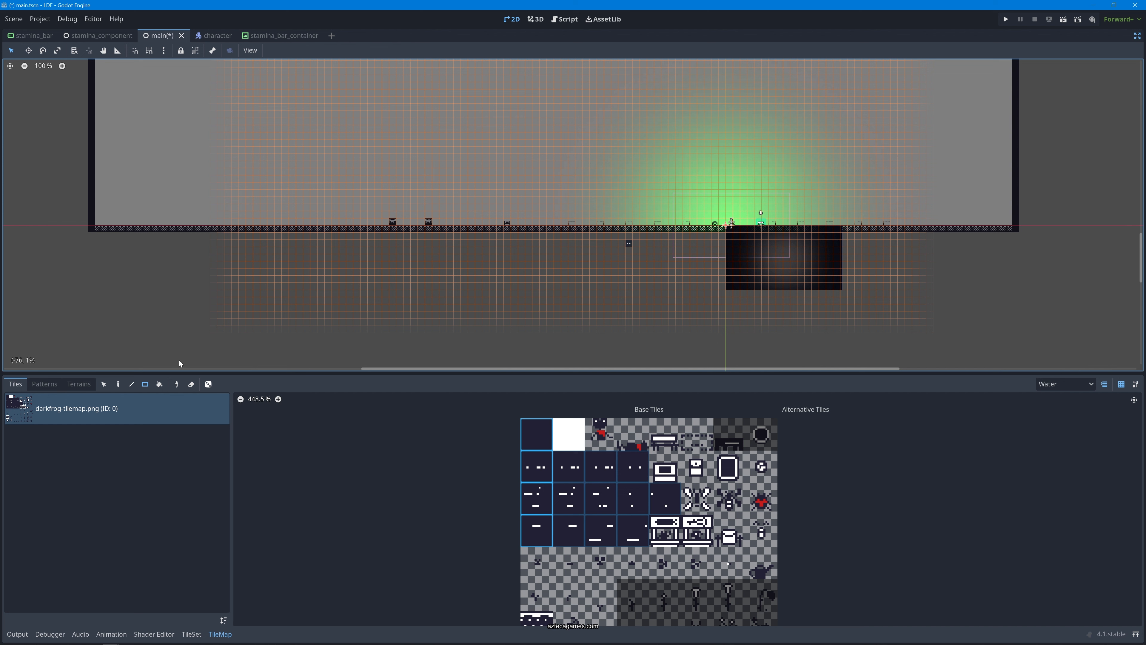
click(209, 385)
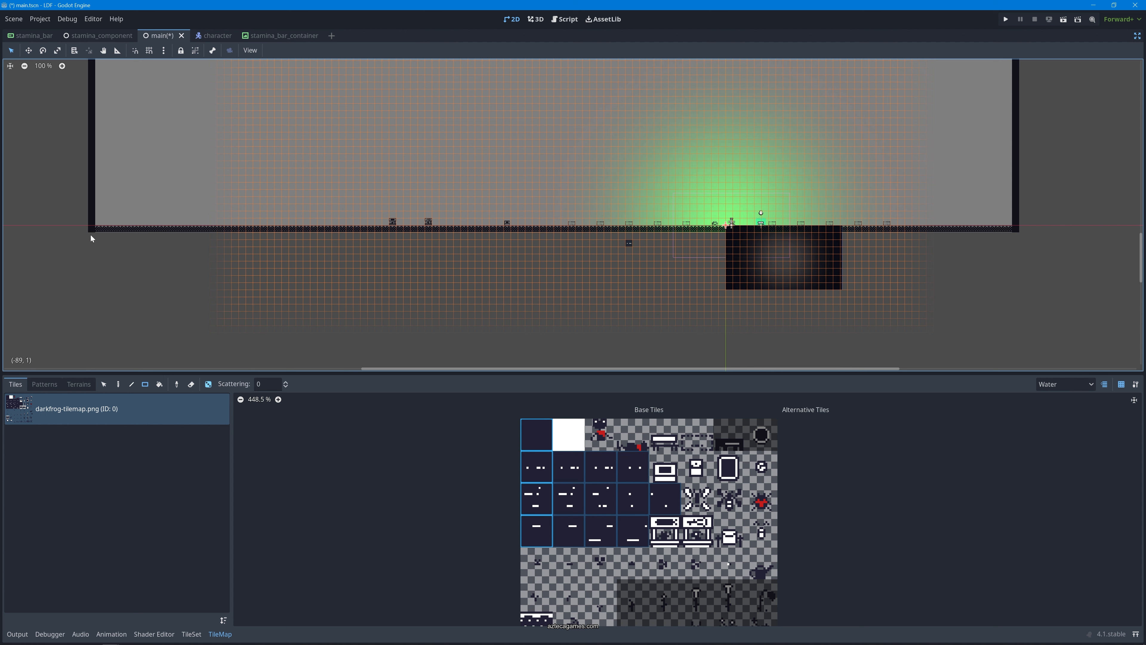
mouse_move(90, 238)
mouse_down()
mouse_move(619, 330)
mouse_move(1015, 321)
mouse_up()
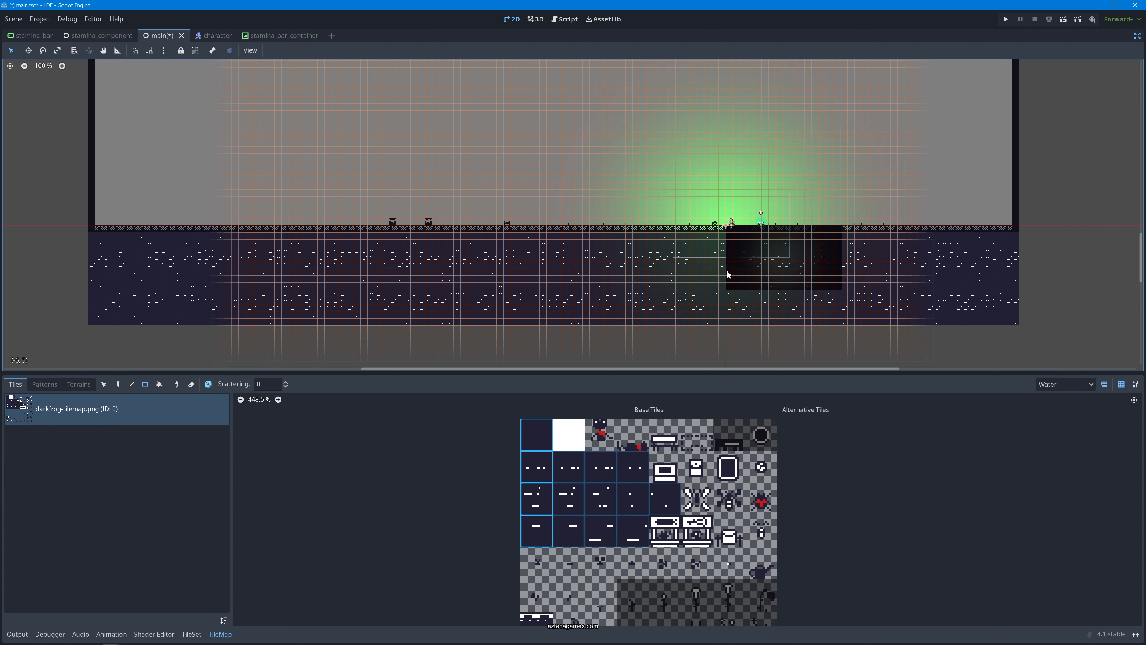
Step: Inspect the randomly painted water tiles along the level for how the animated pattern looks
middle_drag(779, 270, 762, 271)
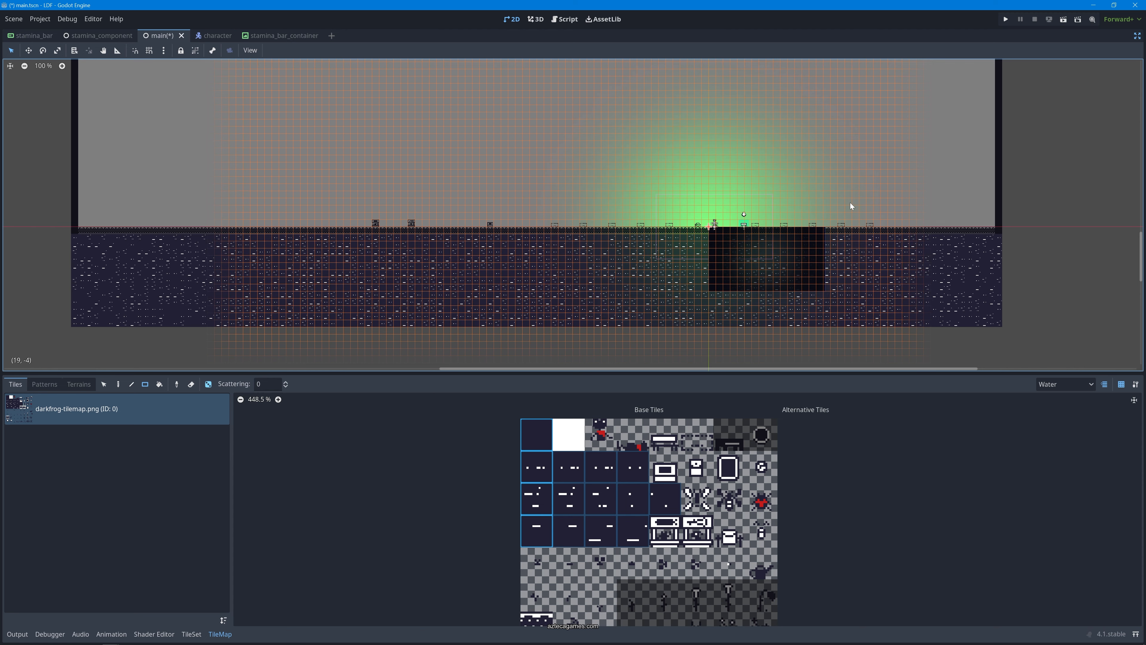
scroll(850, 203, up, 6)
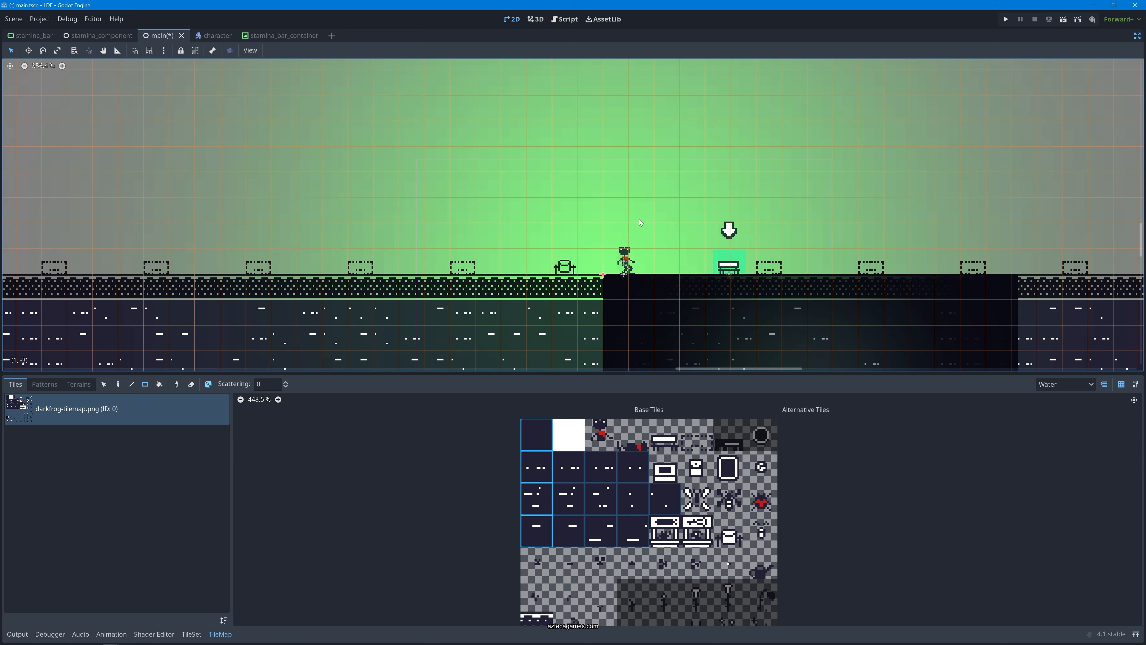
middle_drag(667, 253, 555, 251)
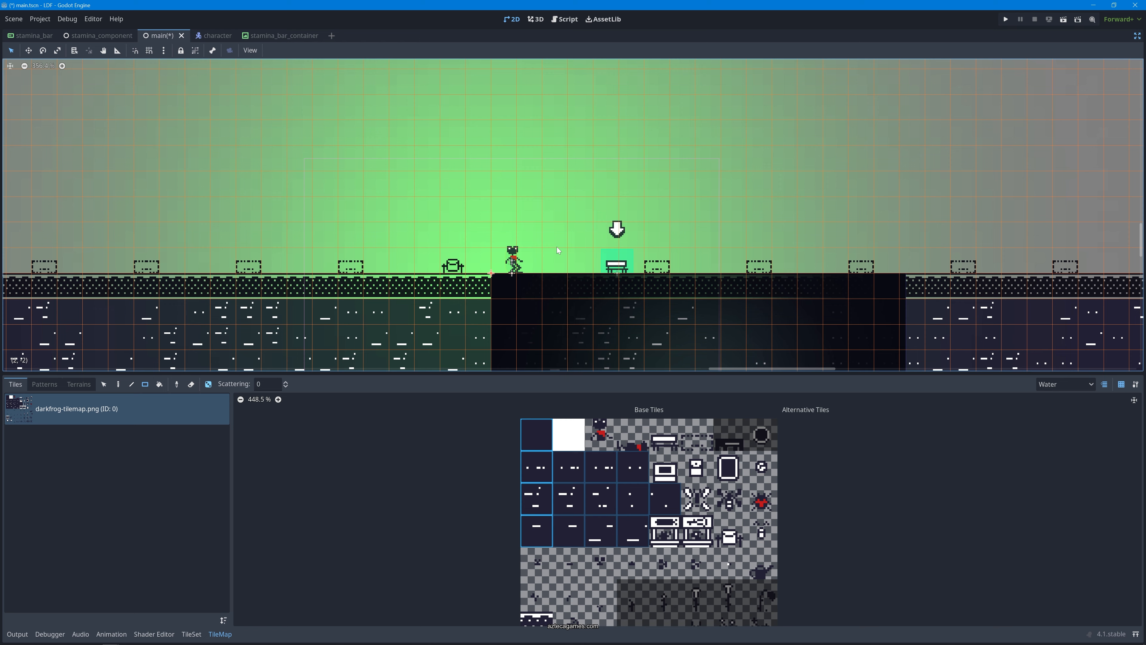
middle_drag(375, 274, 327, 98)
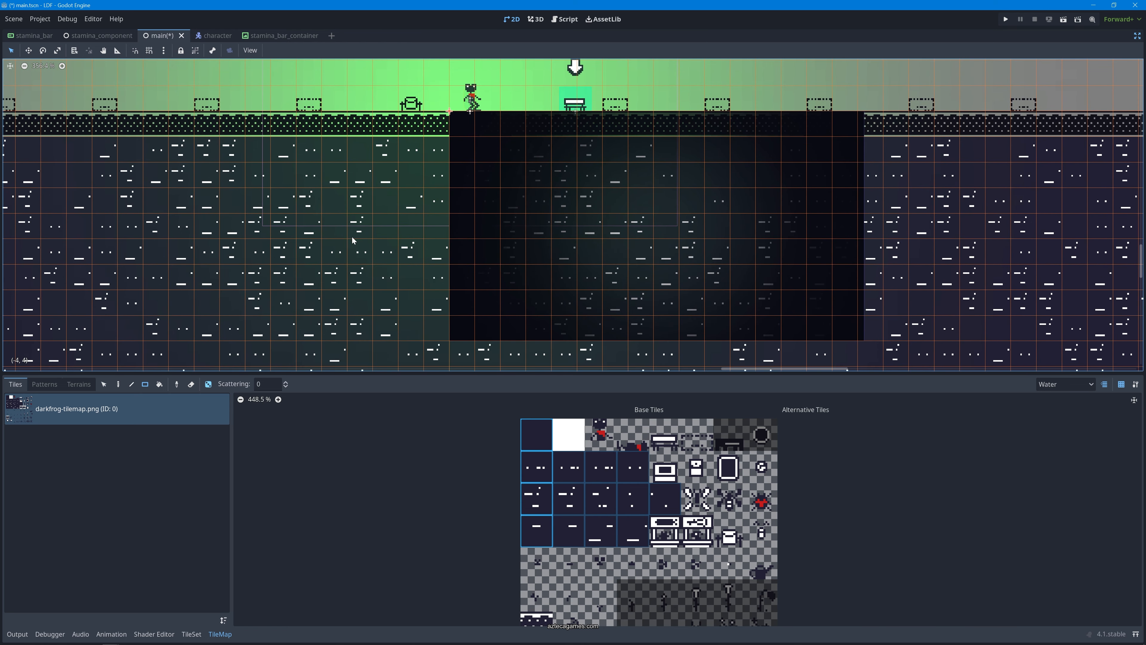
middle_drag(375, 234, 694, 269)
scroll(399, 289, down, 5)
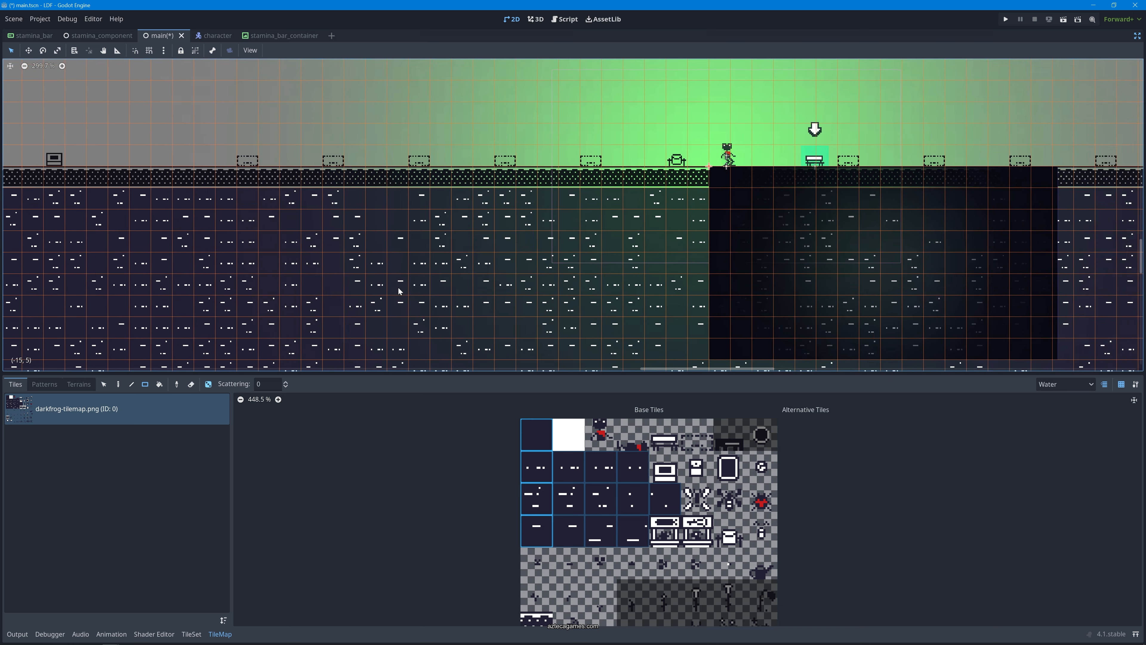
scroll(308, 270, down, 4)
middle_drag(255, 270, 451, 267)
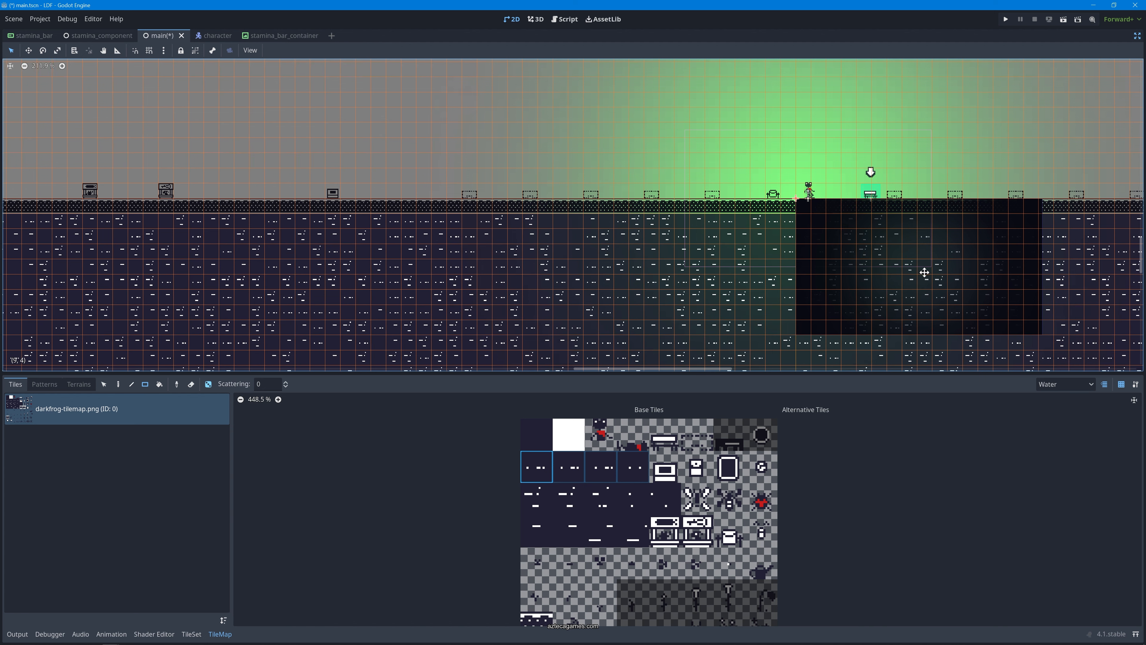
middle_drag(924, 271, 496, 284)
middle_drag(286, 291, 653, 289)
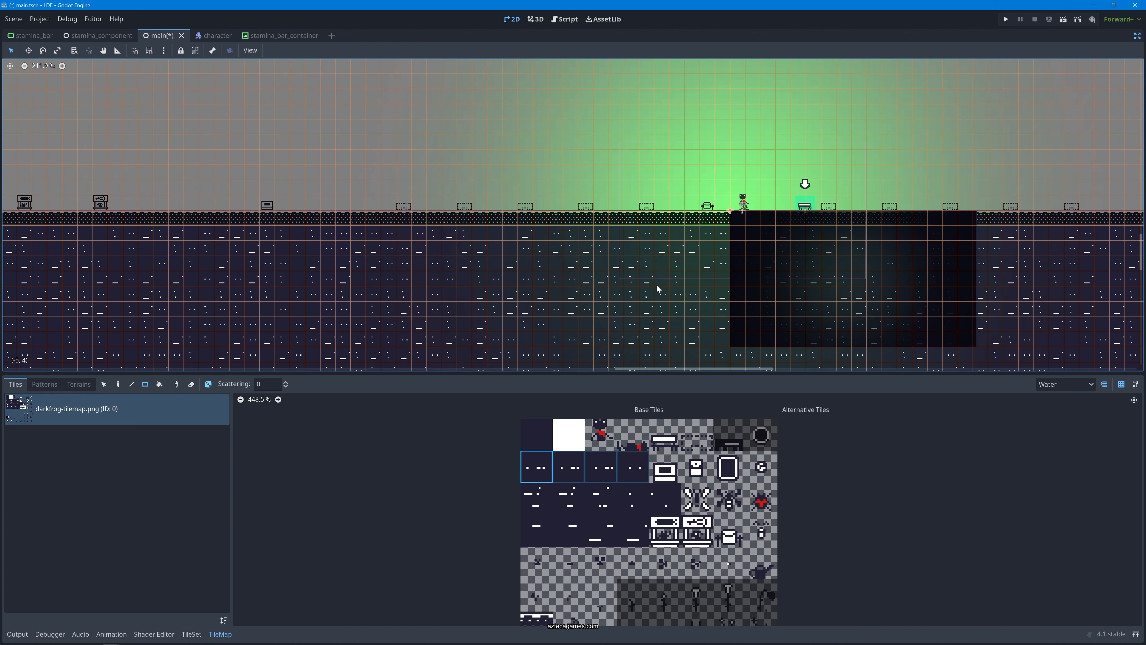
middle_drag(361, 294, 873, 287)
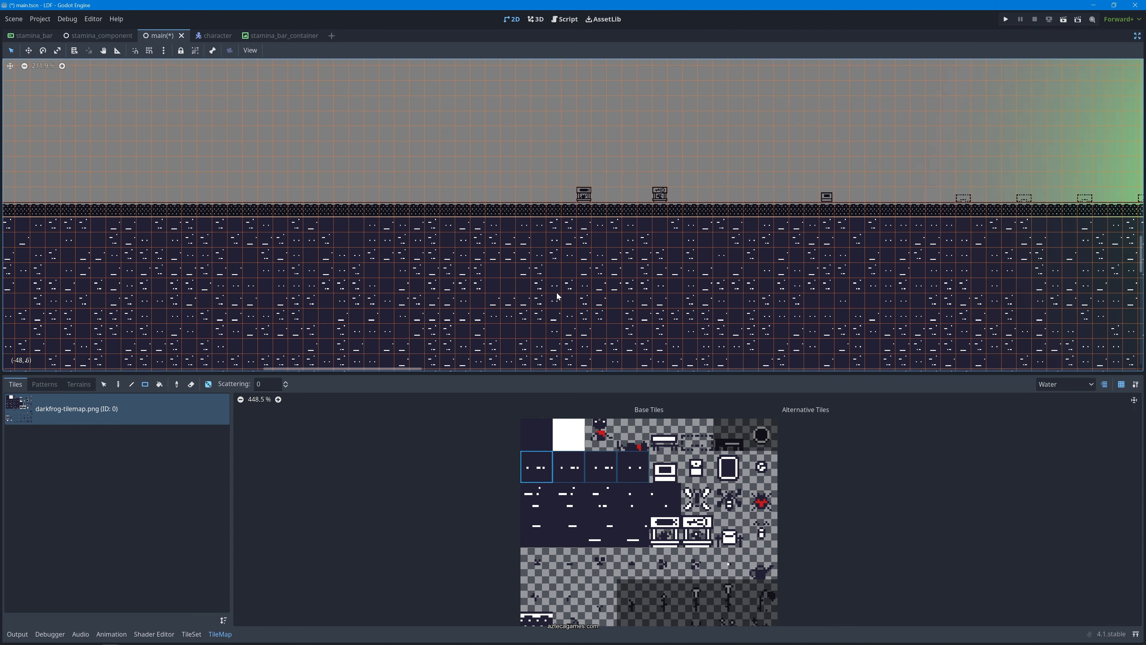
middle_drag(274, 287, 349, 259)
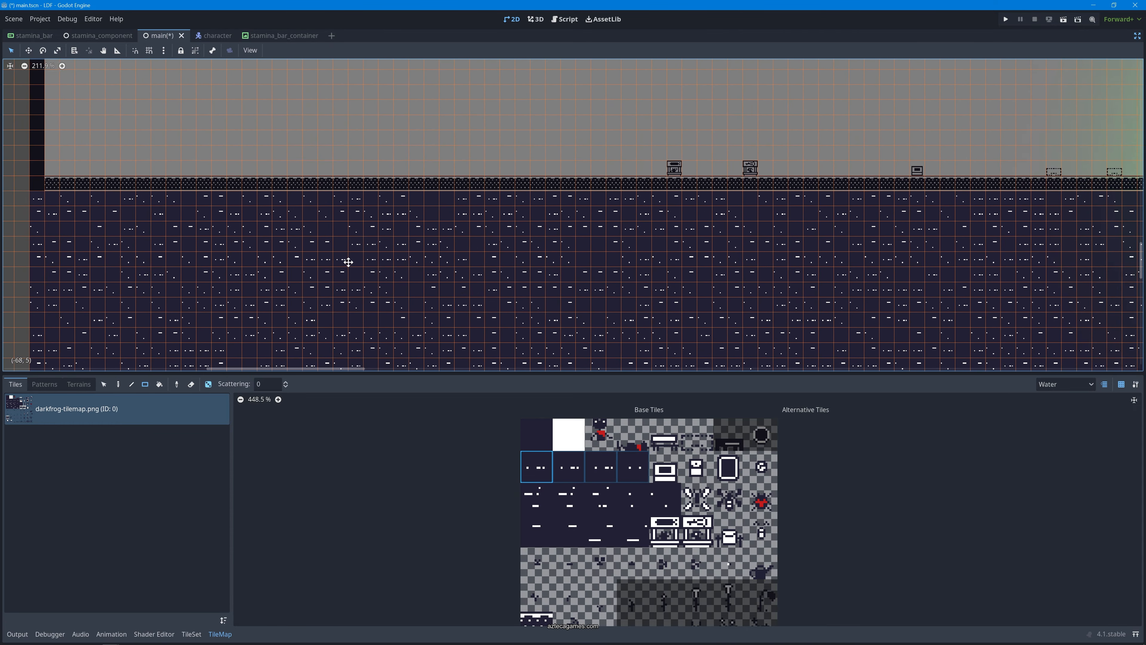
scroll(311, 304, down, 1)
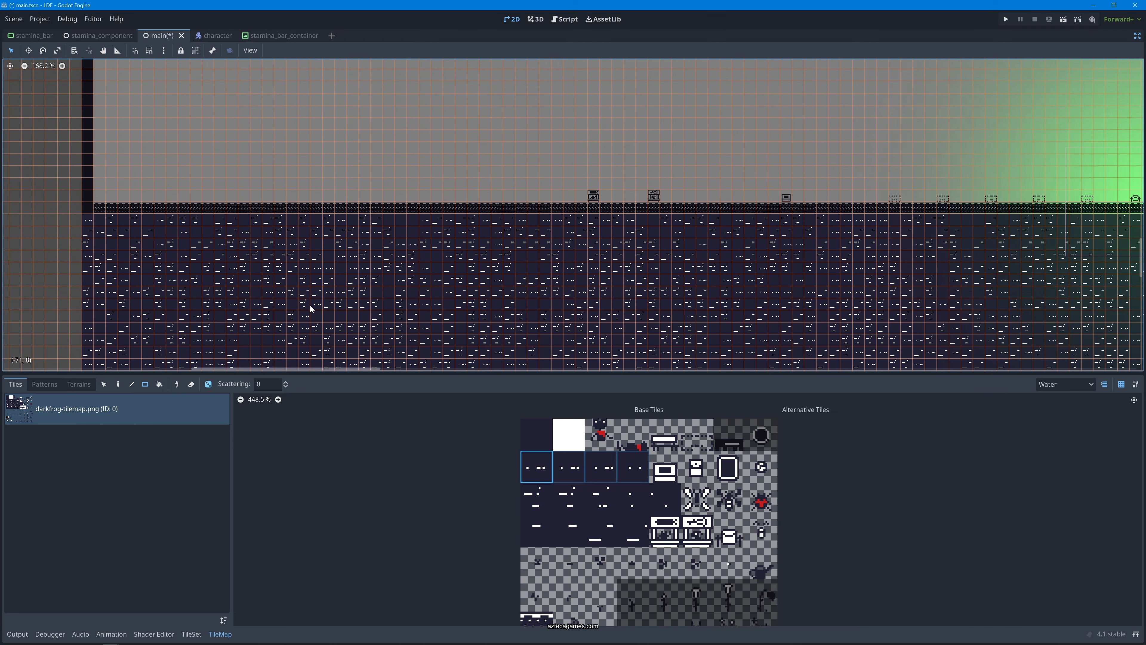
Step: Turn off random placement and refill the whole water area with the plain dark tile and three animated water tiles as a repeating pattern
click(208, 384)
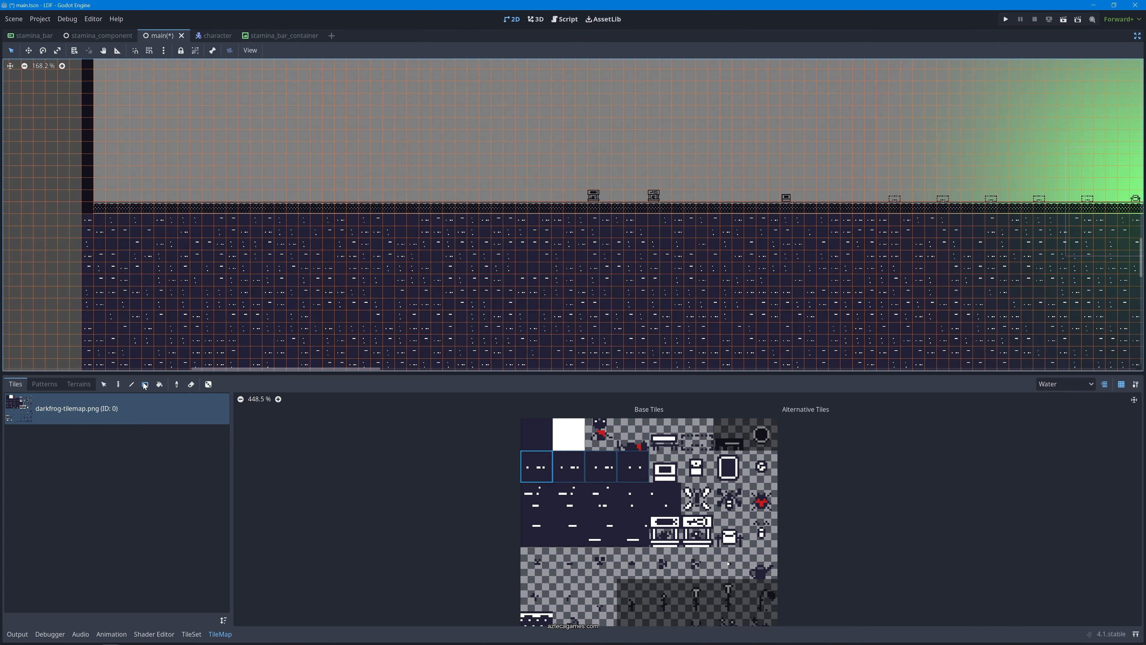
middle_drag(603, 350, 559, 312)
drag(544, 436, 538, 534)
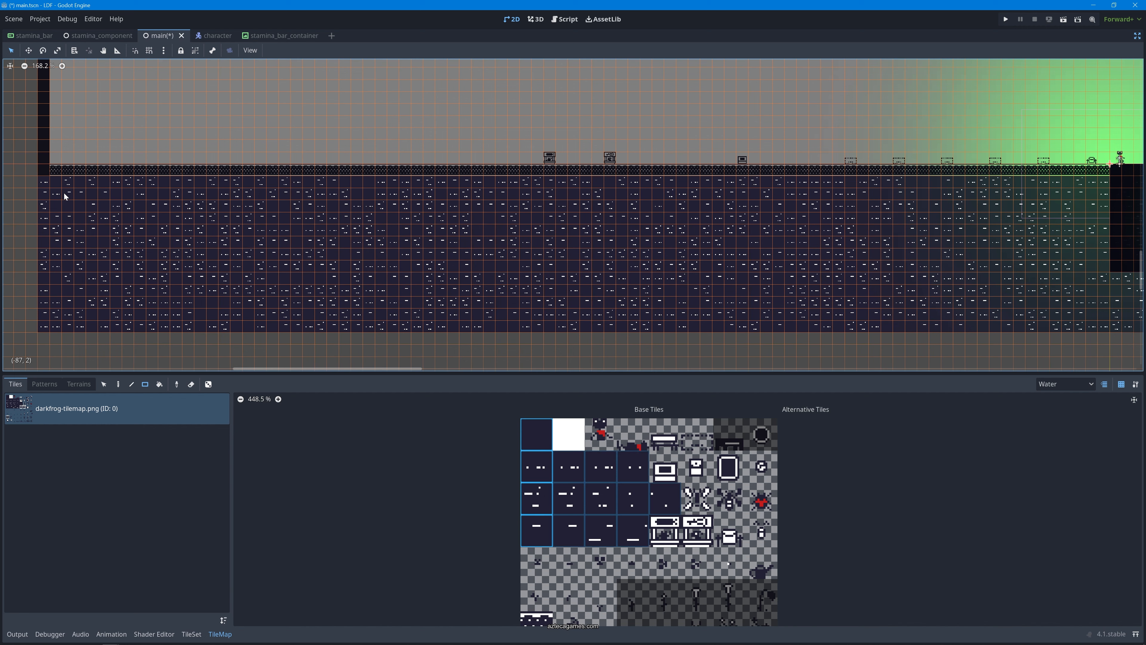
scroll(304, 281, down, 4)
middle_drag(663, 283, 512, 291)
scroll(537, 283, down, 1)
scroll(537, 284, down, 3)
scroll(537, 284, up, 1)
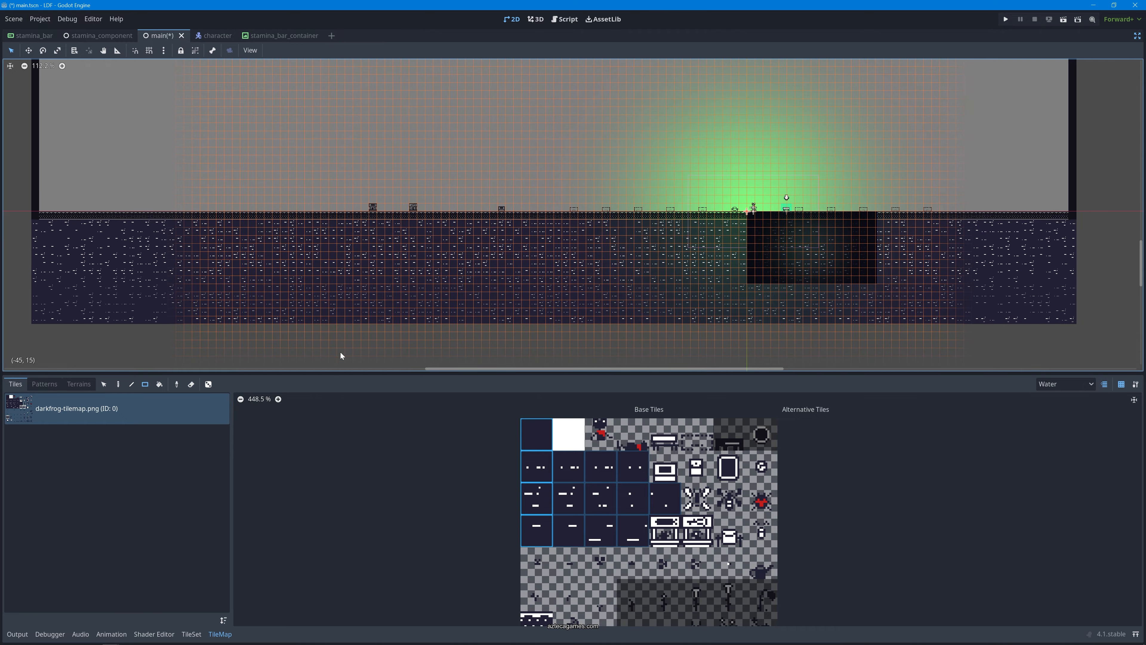
mouse_move(36, 224)
mouse_down()
mouse_move(325, 290)
mouse_move(741, 310)
mouse_move(1051, 308)
mouse_move(1069, 320)
mouse_up()
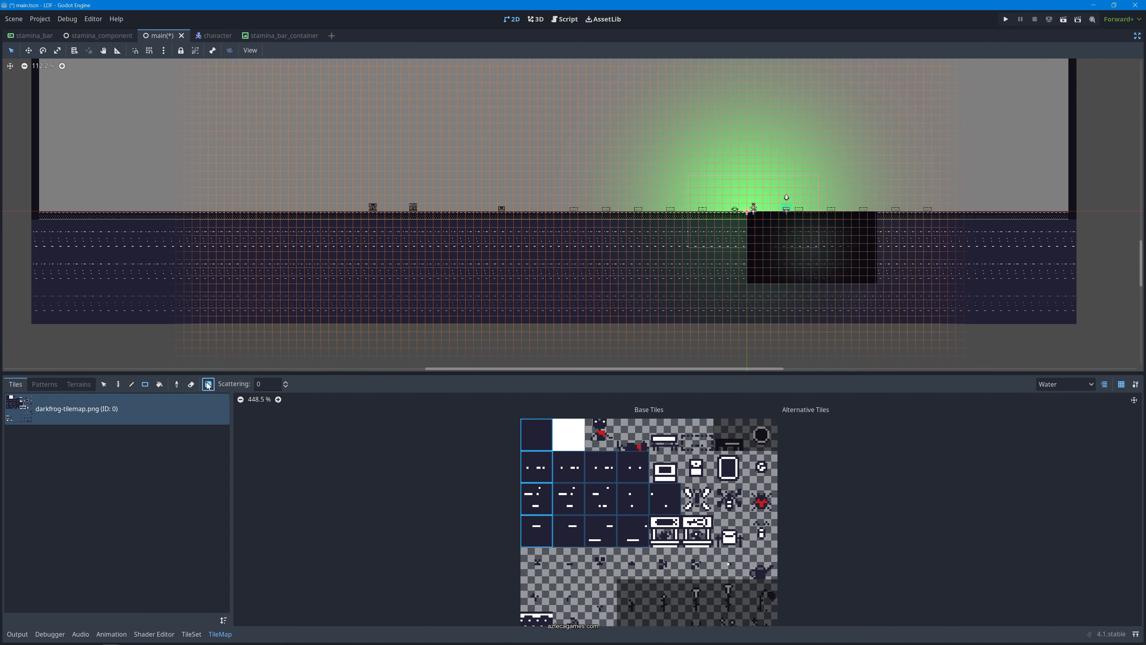
Step: Turn random placement on and repaint the whole water area below the floor with the four selected tiles
mouse_move(33, 225)
mouse_down()
mouse_move(803, 325)
mouse_move(1072, 317)
mouse_up()
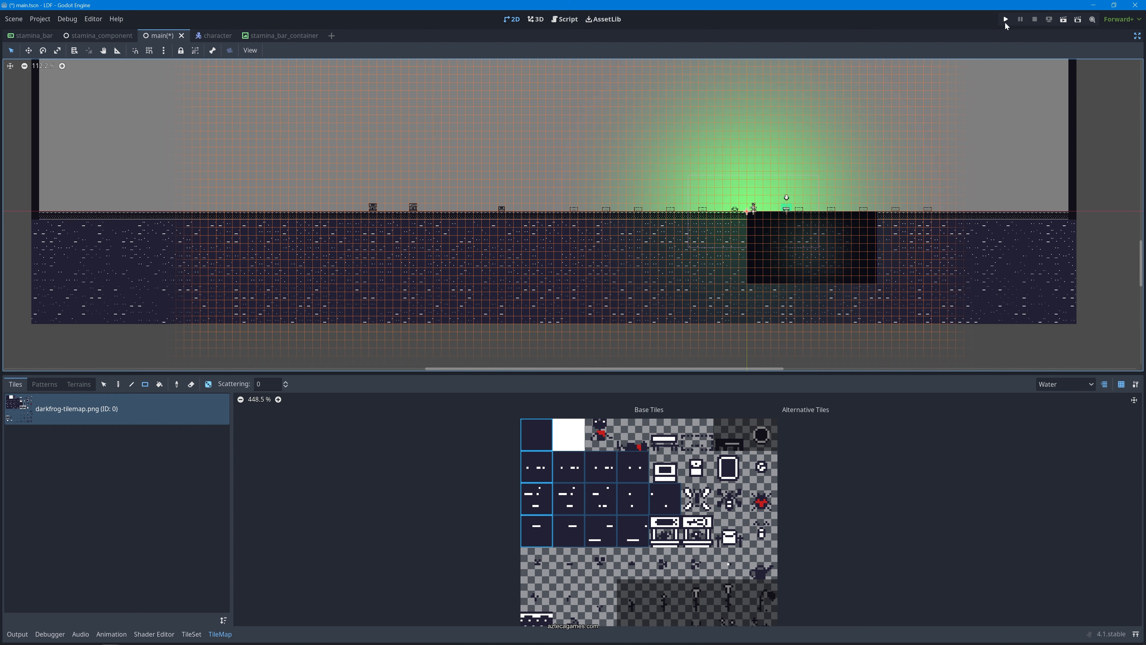
Step: Run the project and test the water animation by walking the frog left, back right to the bench and sitting down
click(1005, 22)
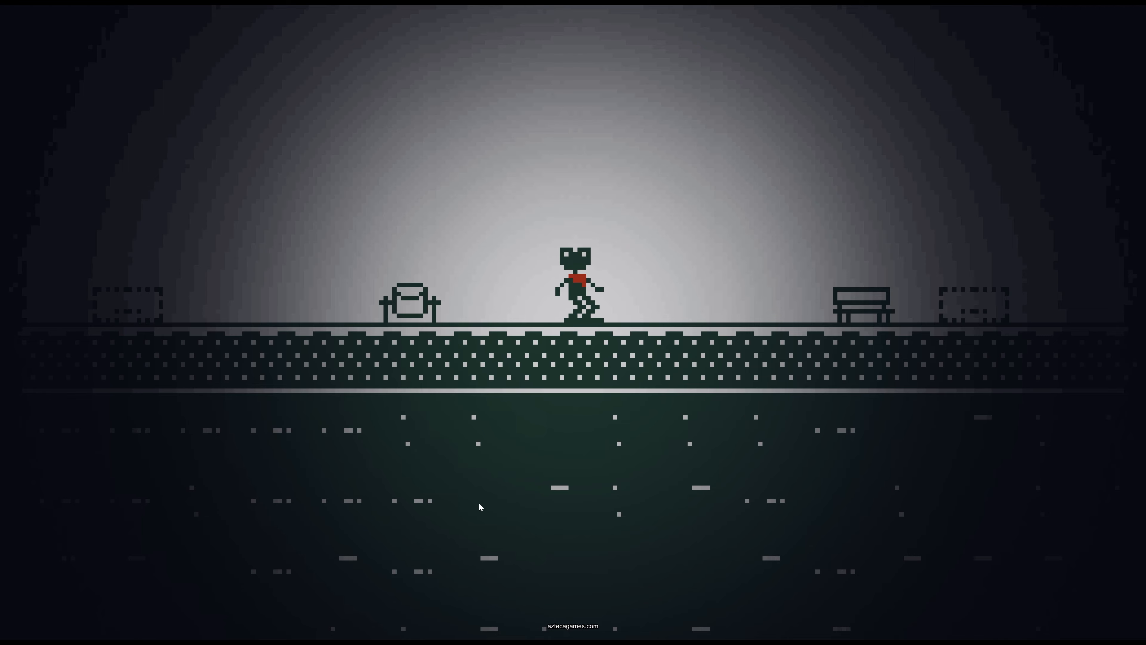
key(Left)
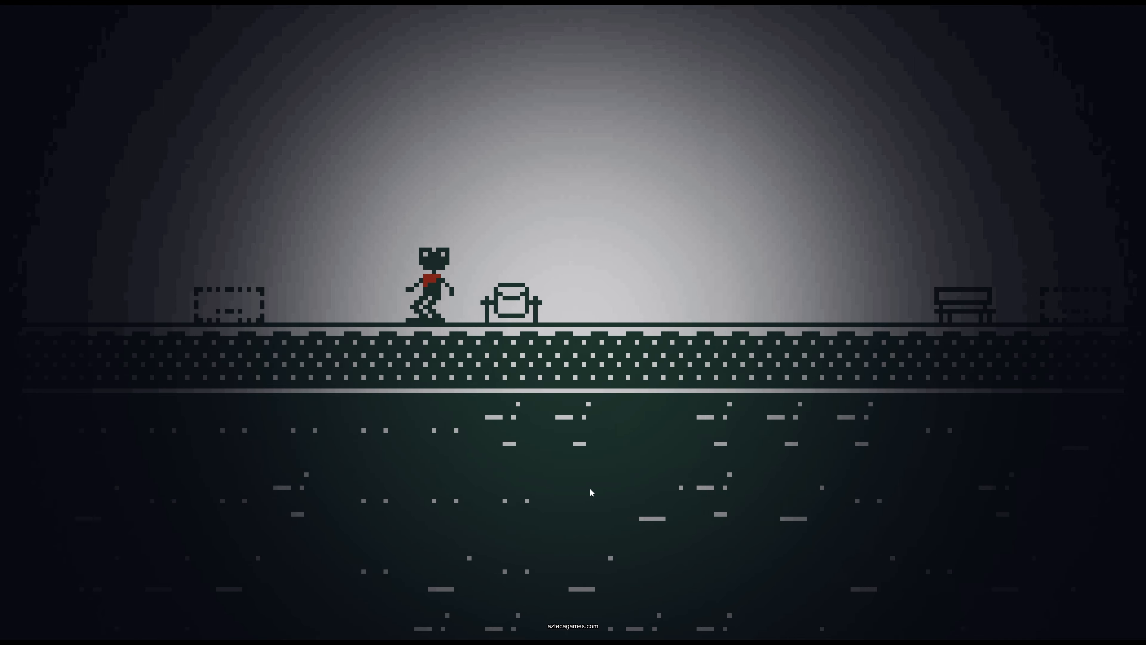
key(Left)
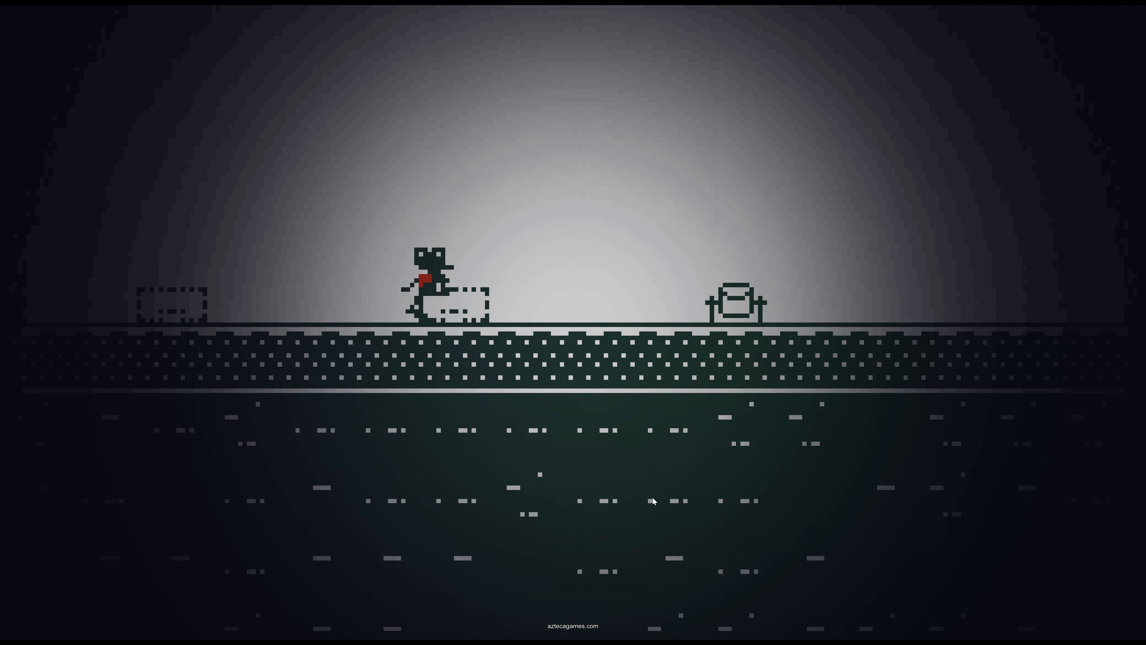
key(Right)
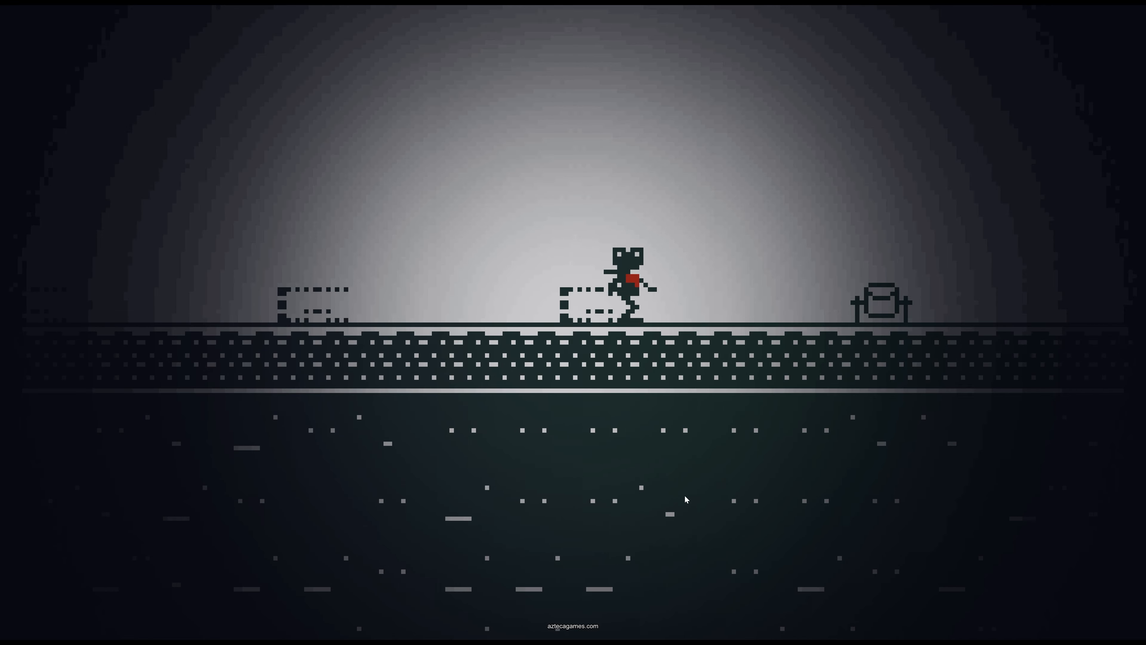
key(Right)
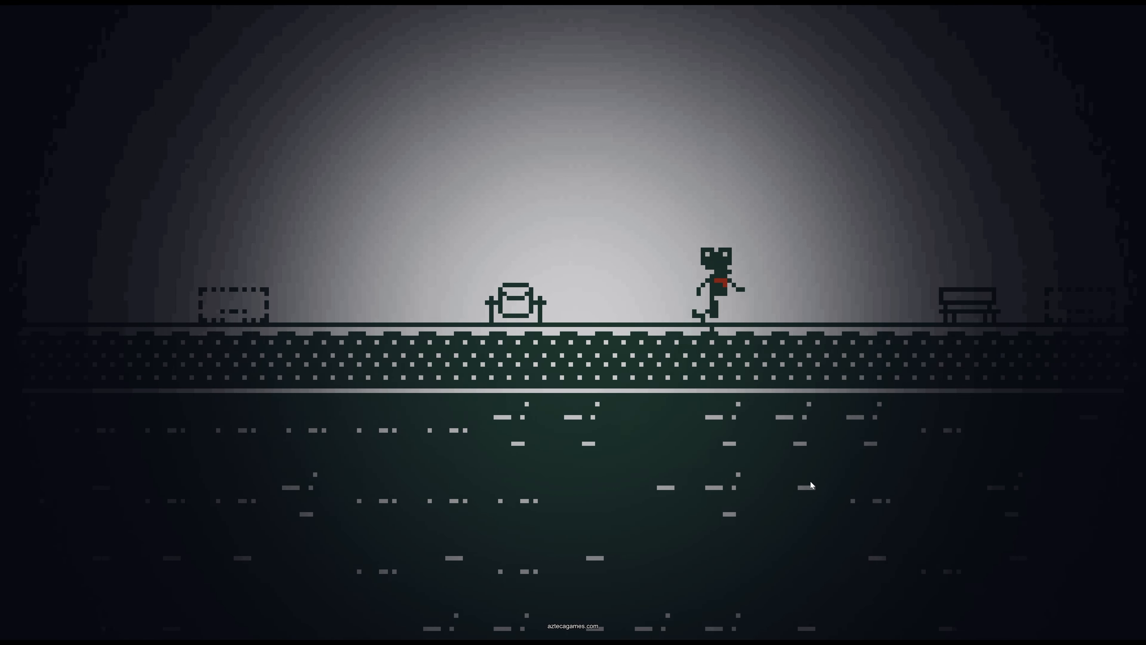
key(Right)
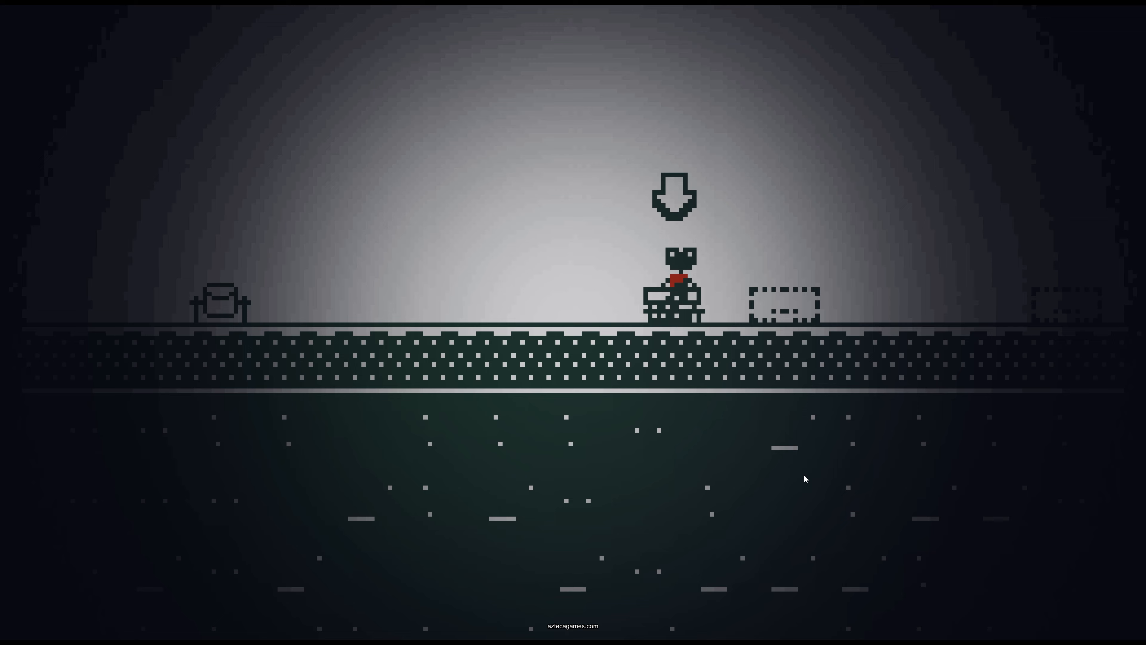
key(Down)
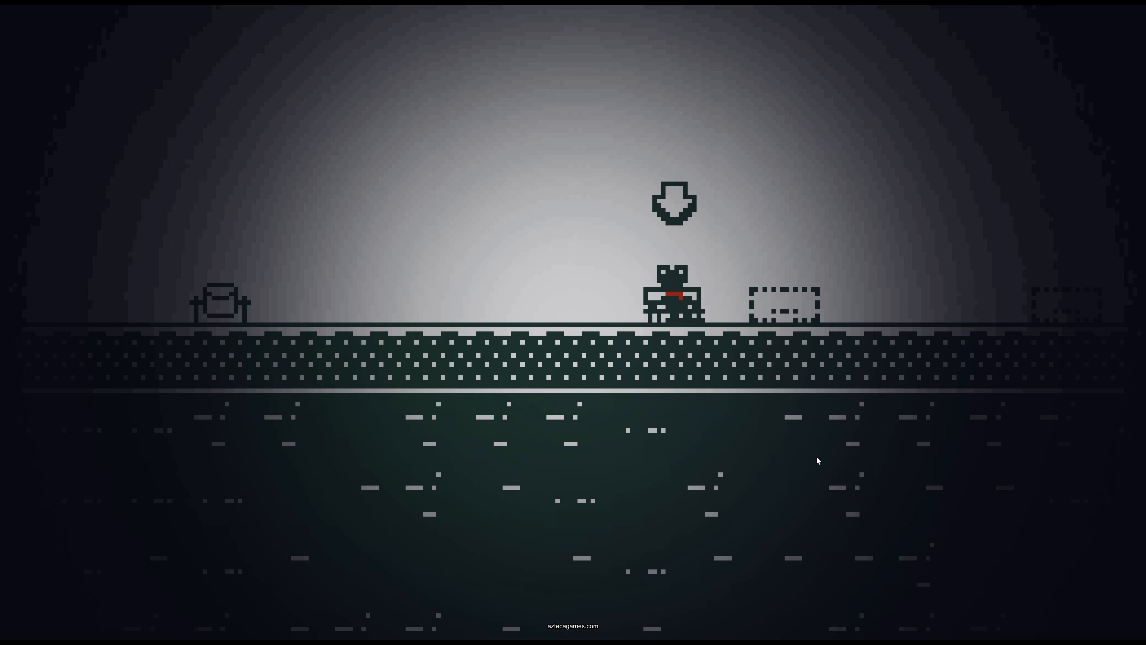